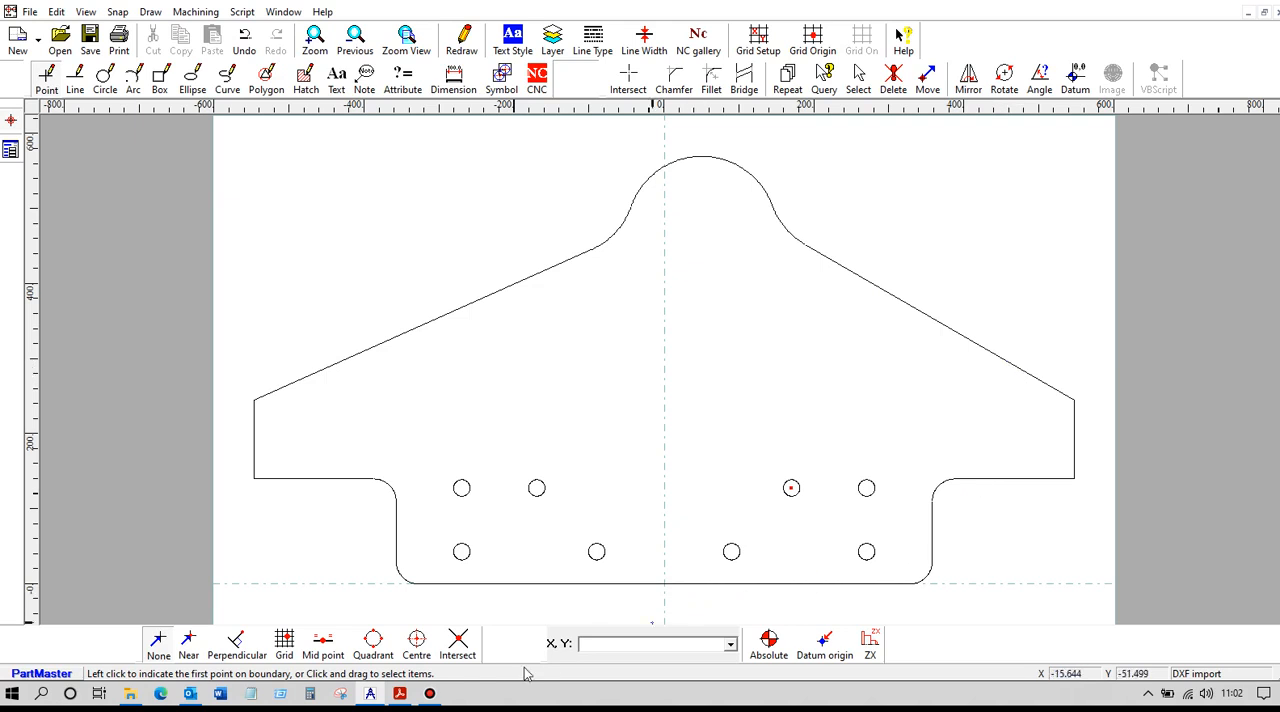
# Consult the MODTS-16-001 drawing in Acrobat Reader, and create parallel lines 50 mm below the plate's left and right sloping edges.
pyautogui.click(400, 697)
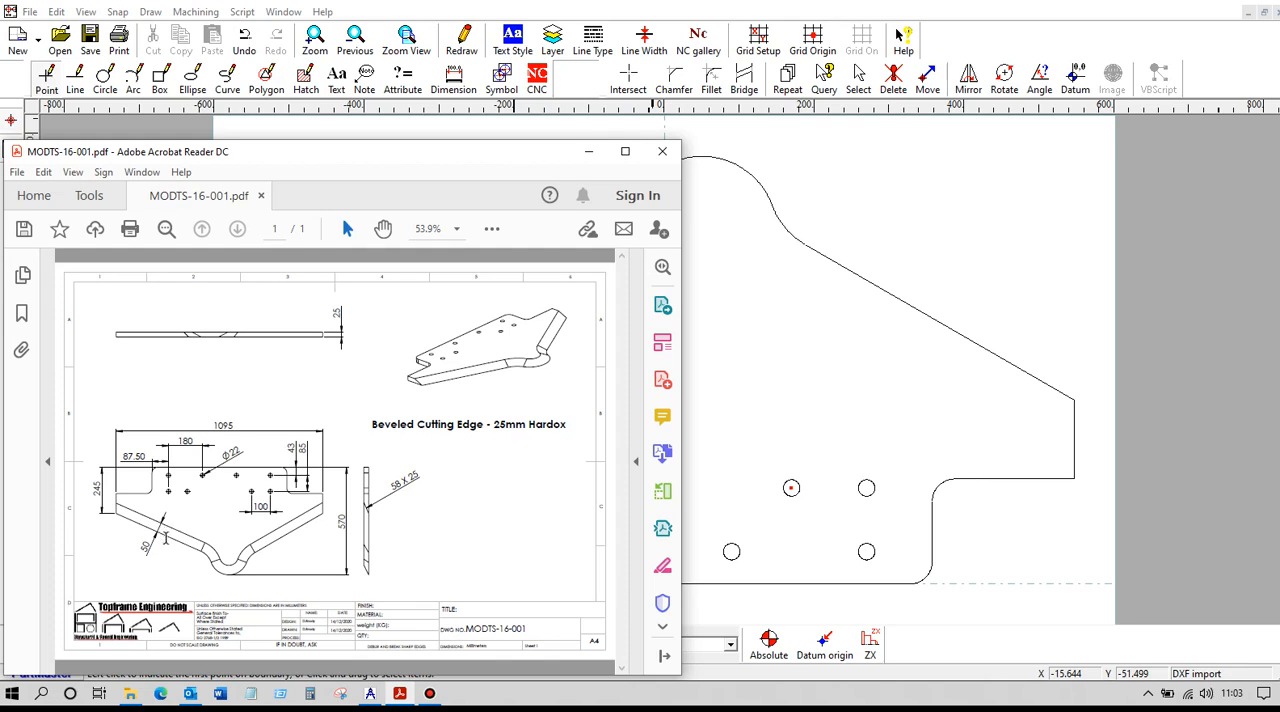
pyautogui.click(591, 153)
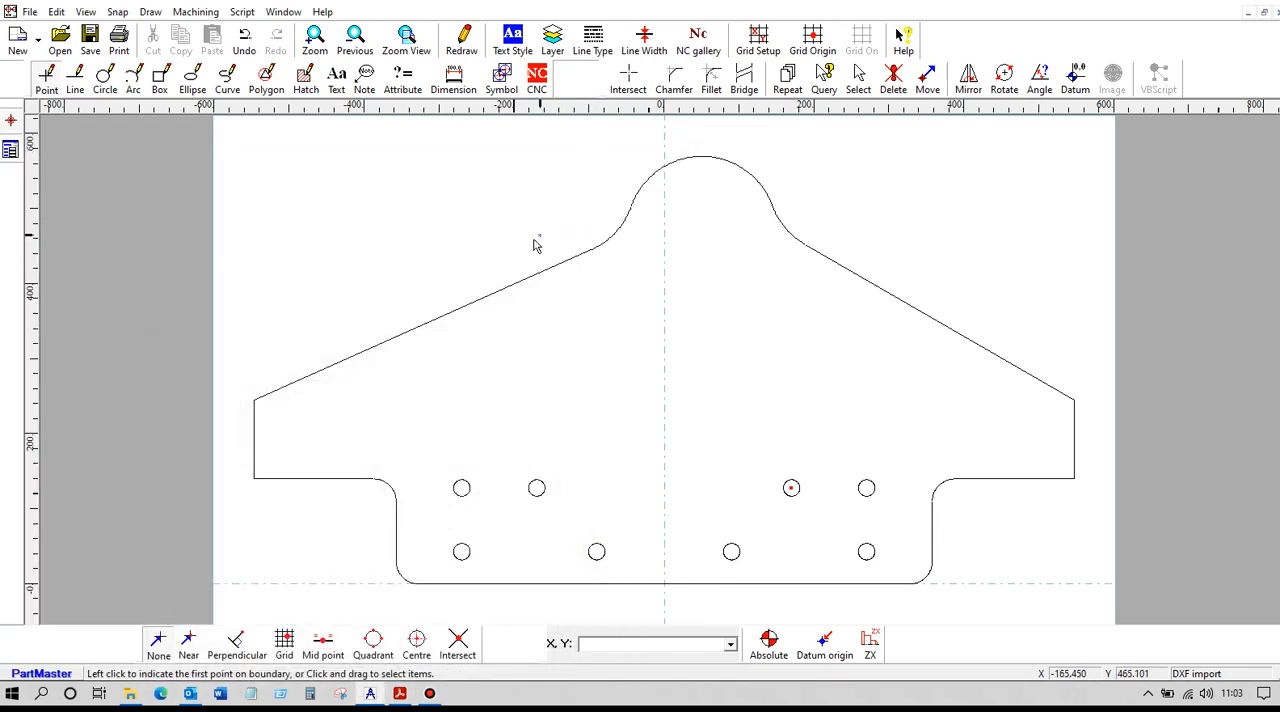
pyautogui.click(77, 82)
pyautogui.click(11, 241)
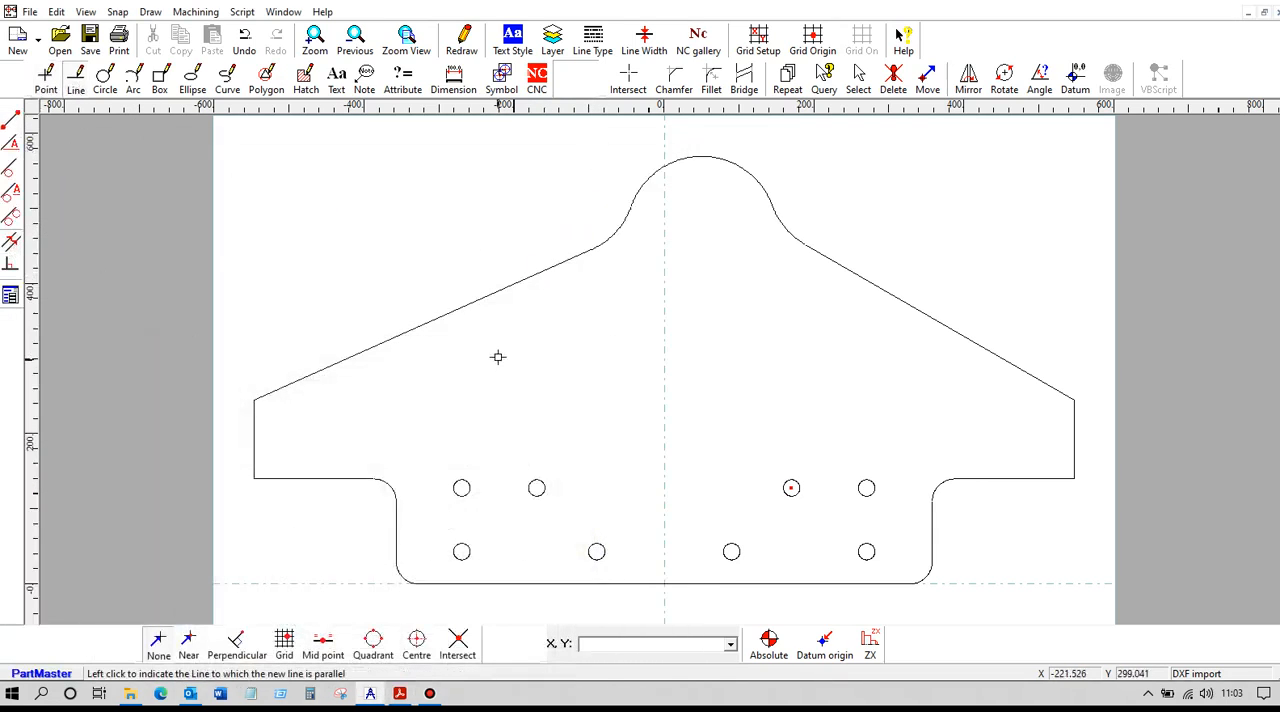
pyautogui.click(464, 308)
pyautogui.write('50')
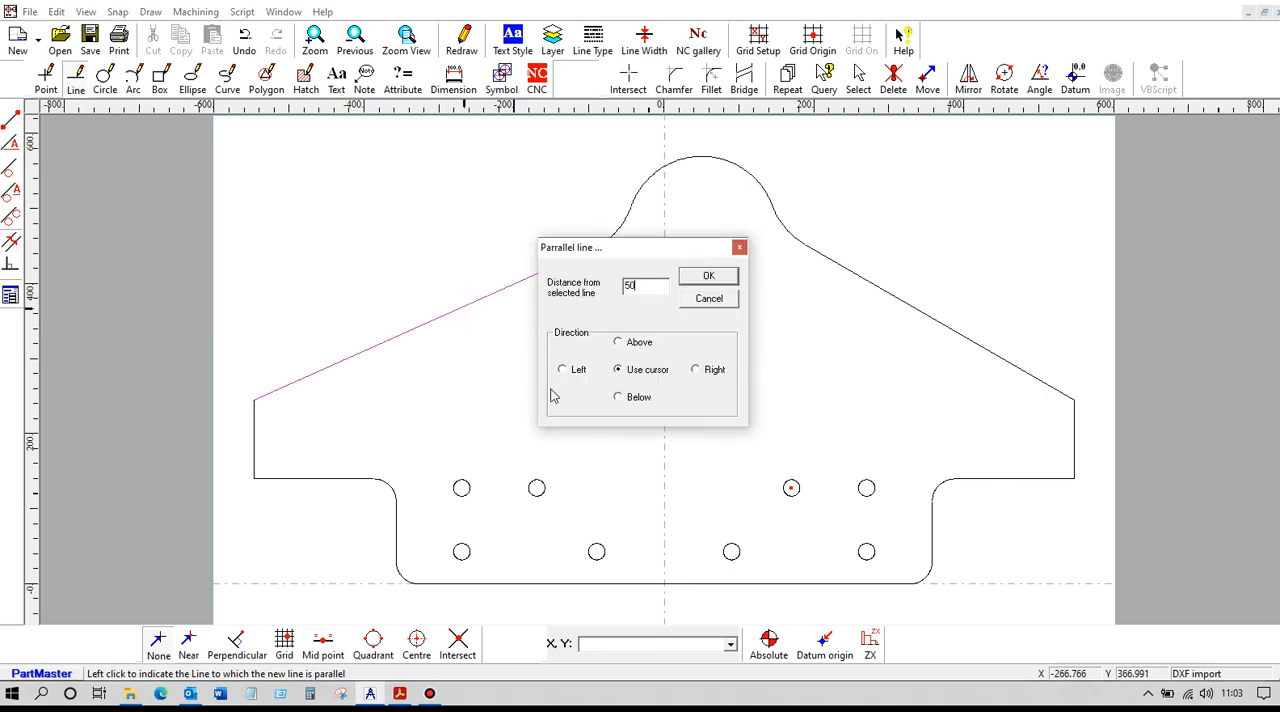
pyautogui.click(619, 398)
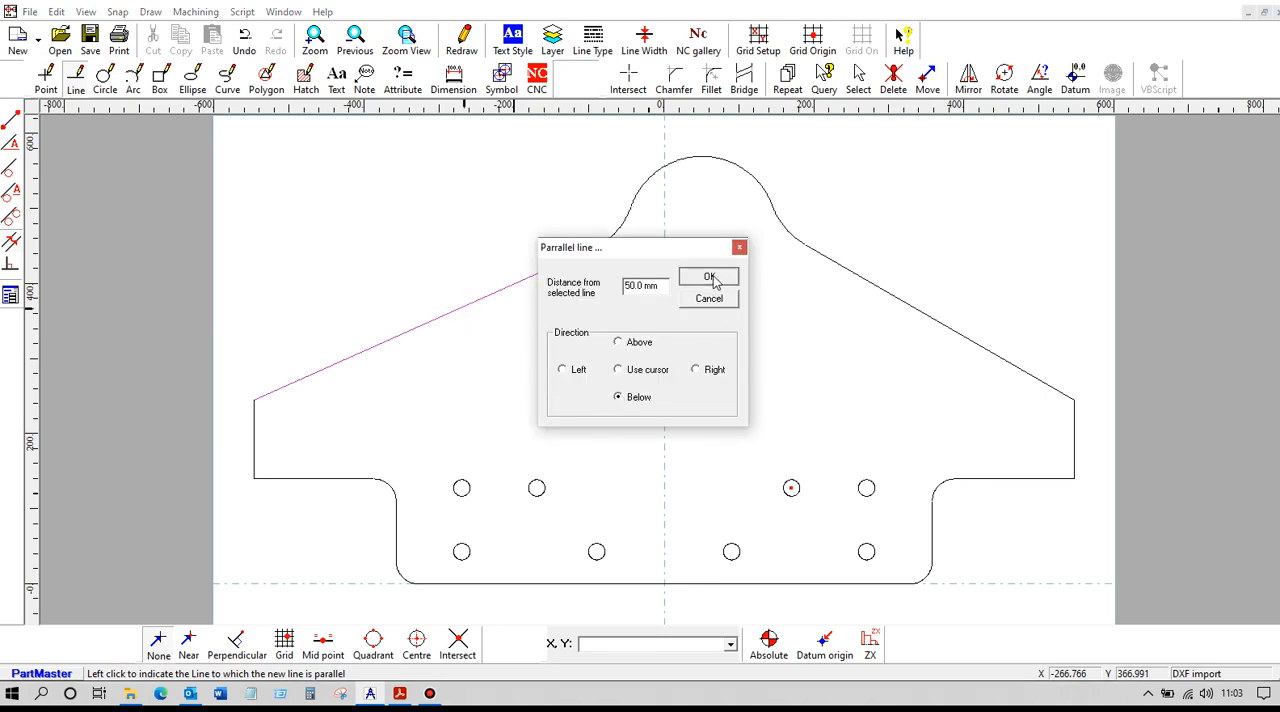
pyautogui.click(709, 277)
pyautogui.click(896, 302)
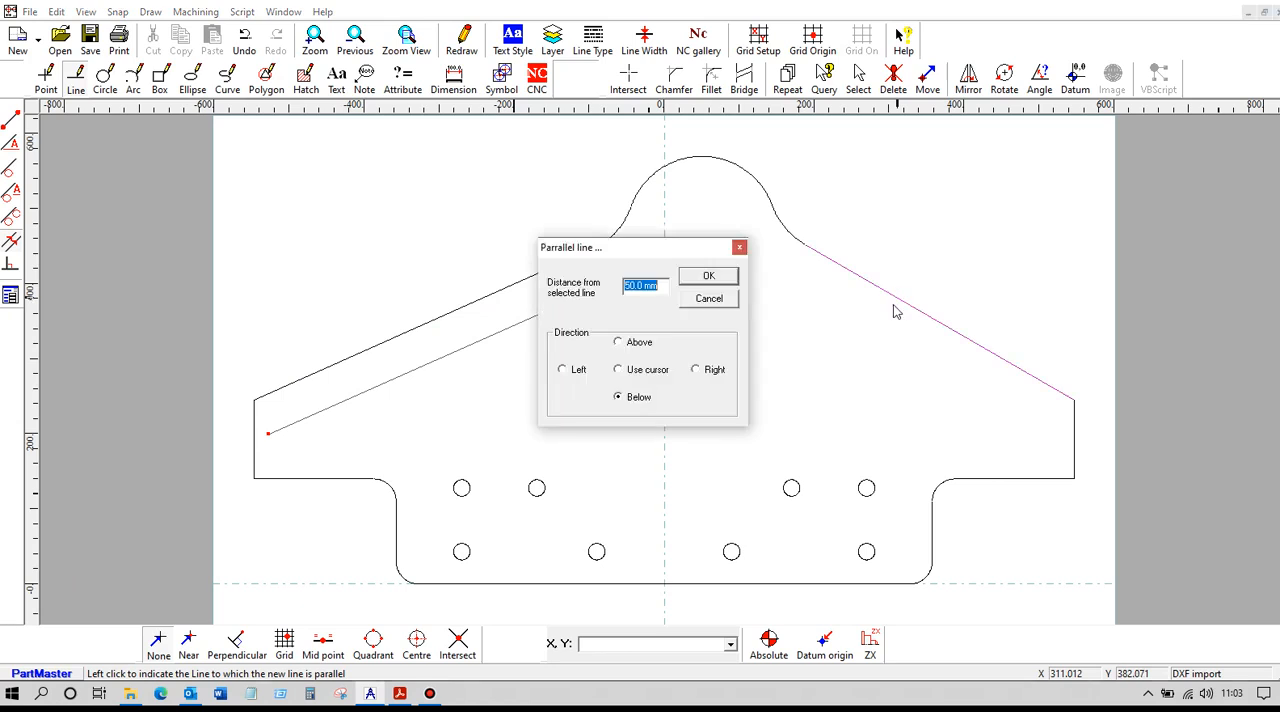
pyautogui.click(706, 278)
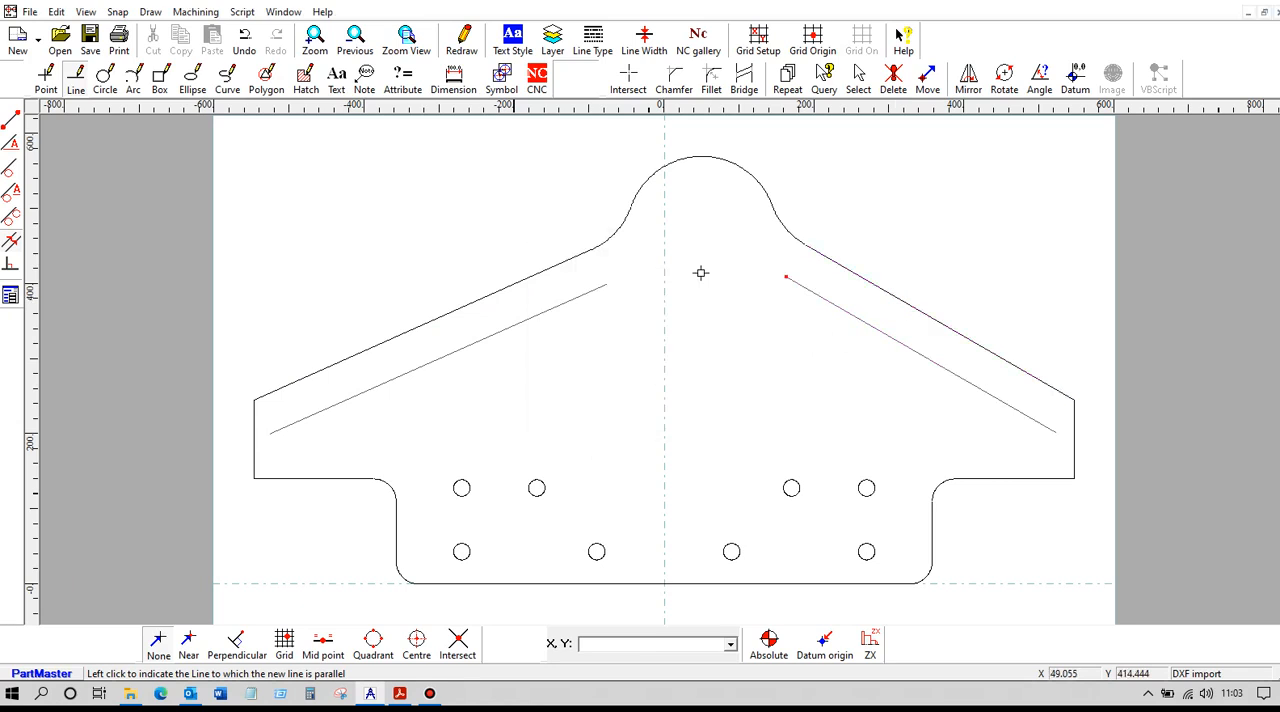
# Draw two 150 mm radius arcs concentric with the concave arcs on either side of the plate's upper dome.
pyautogui.click(133, 78)
pyautogui.click(12, 216)
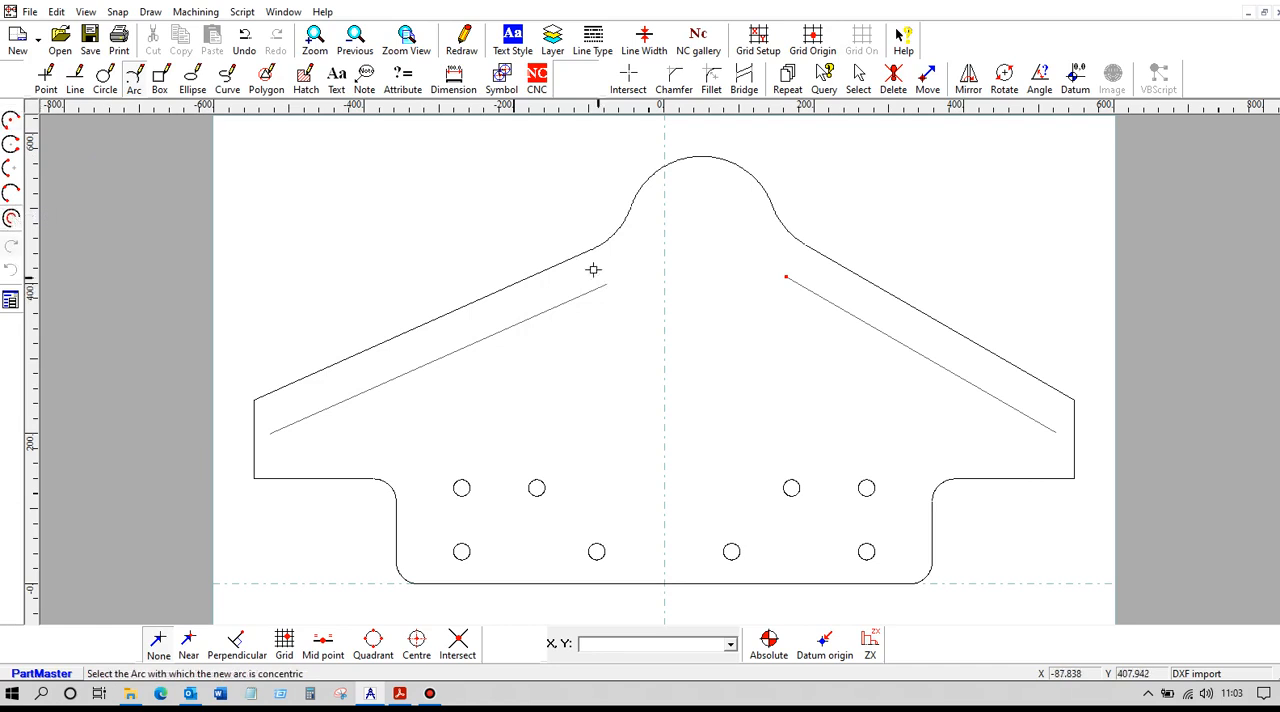
pyautogui.click(613, 242)
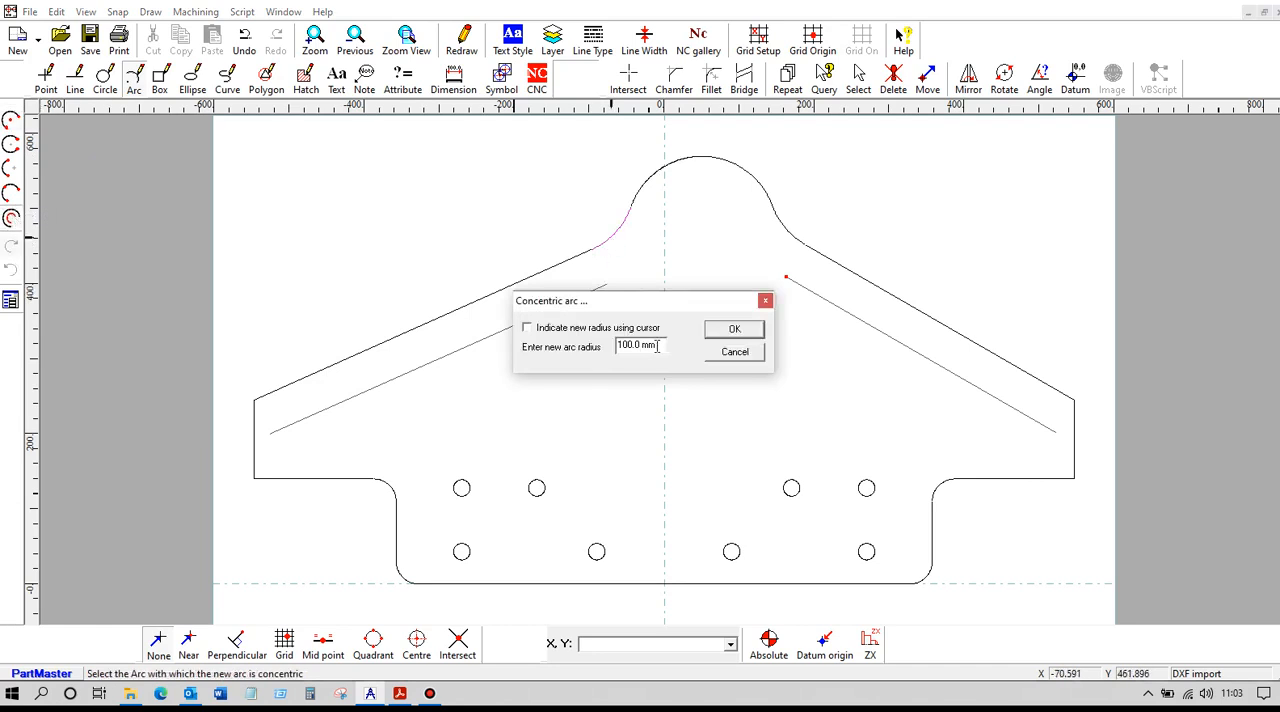
pyautogui.moveTo(657, 346); pyautogui.dragTo(601, 345)
pyautogui.write('150')
pyautogui.click(734, 329)
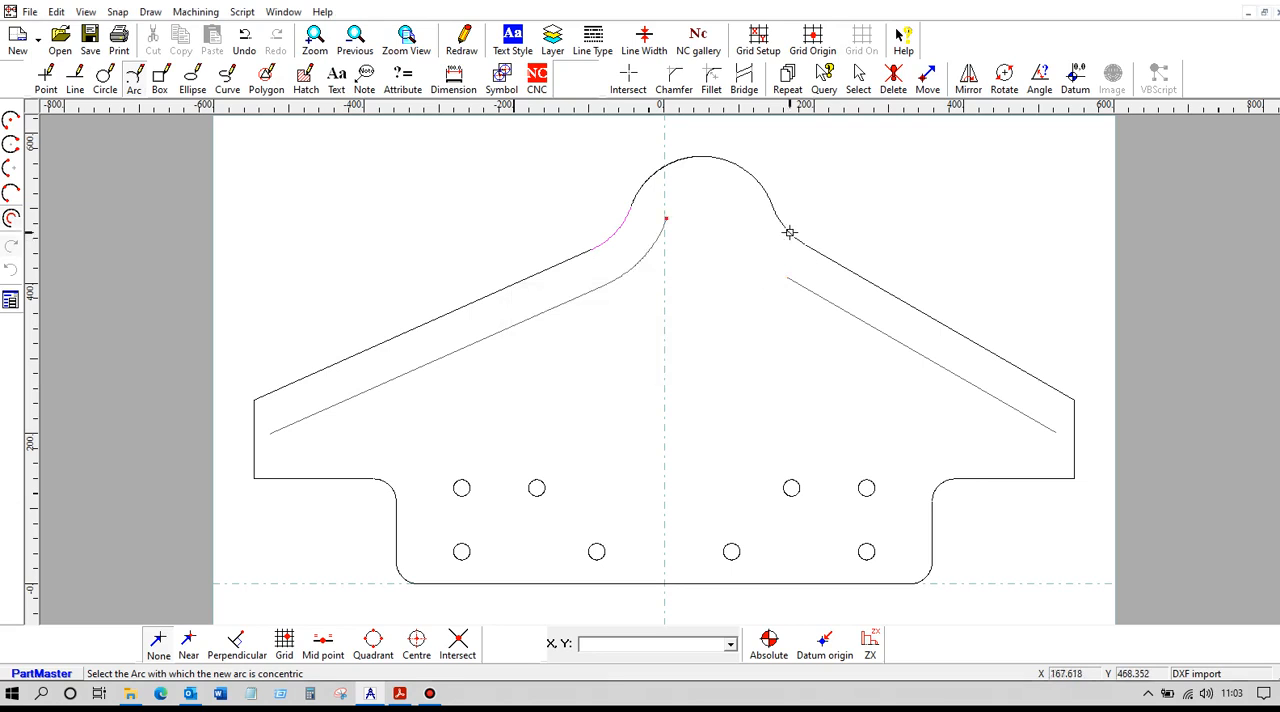
pyautogui.click(791, 222)
pyautogui.moveTo(660, 346); pyautogui.dragTo(591, 350)
pyautogui.write('150')
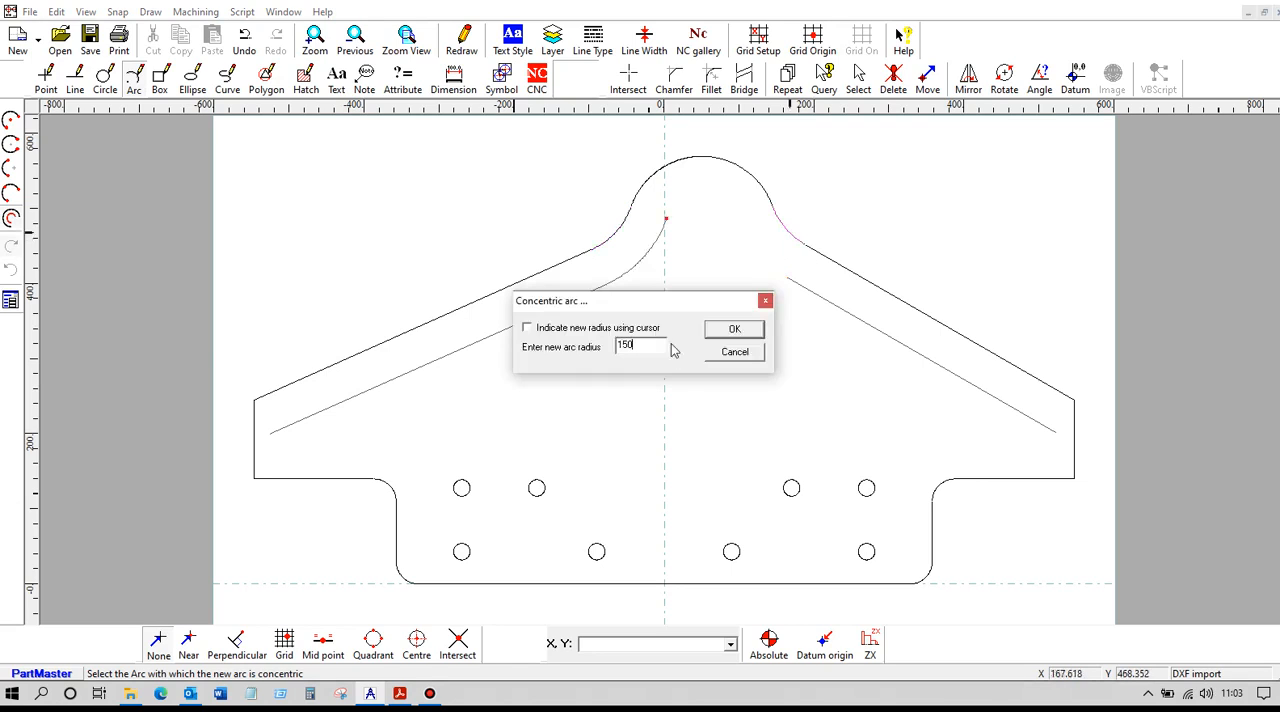
pyautogui.click(734, 329)
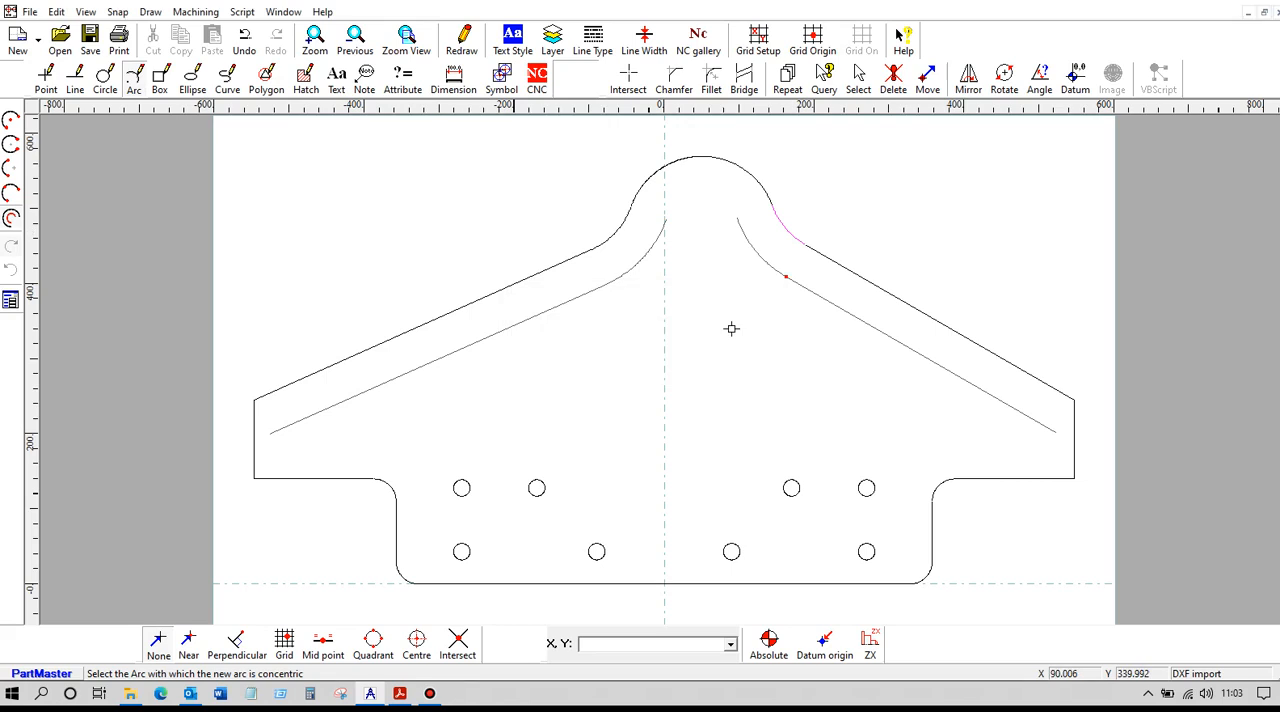
# Draw a 50 mm radius arc concentric with the dome at the plate's top.
pyautogui.click(705, 158)
pyautogui.moveTo(660, 346); pyautogui.dragTo(603, 350)
pyautogui.write('50')
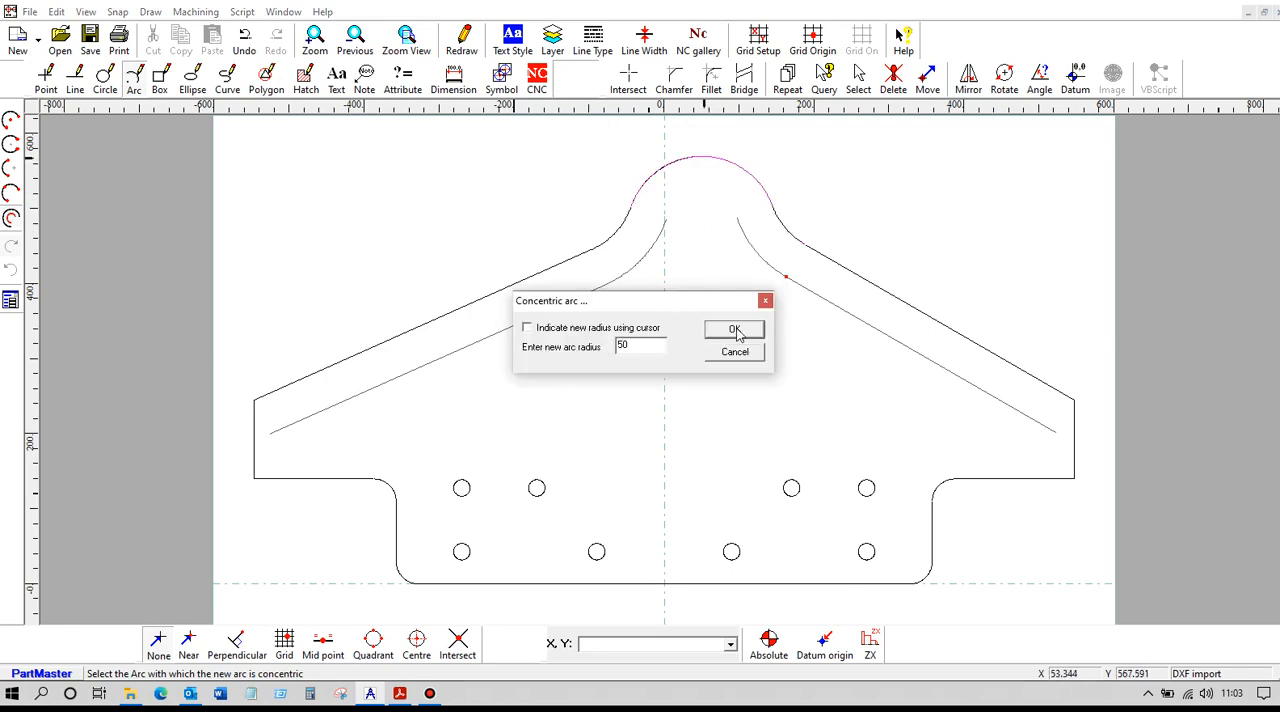
pyautogui.click(735, 330)
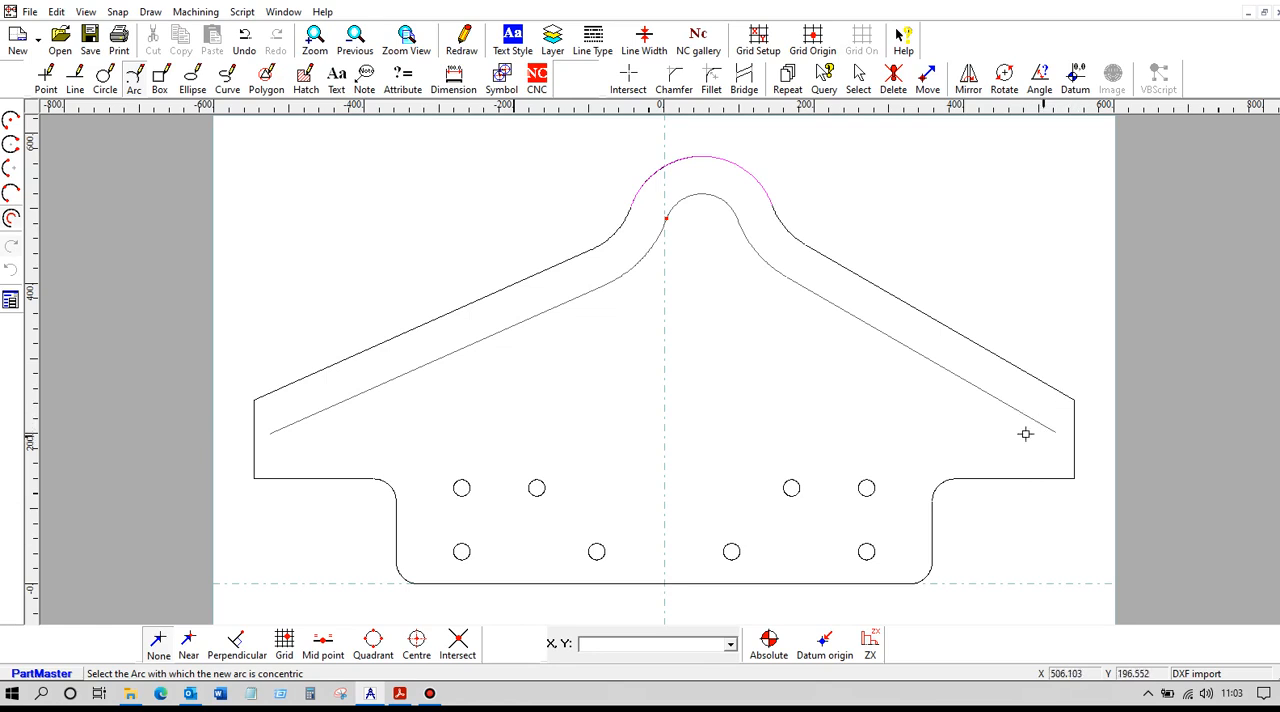
# Extend the outer ends of both parallel lines to meet the plate's left and right vertical edges.
pyautogui.click(628, 80)
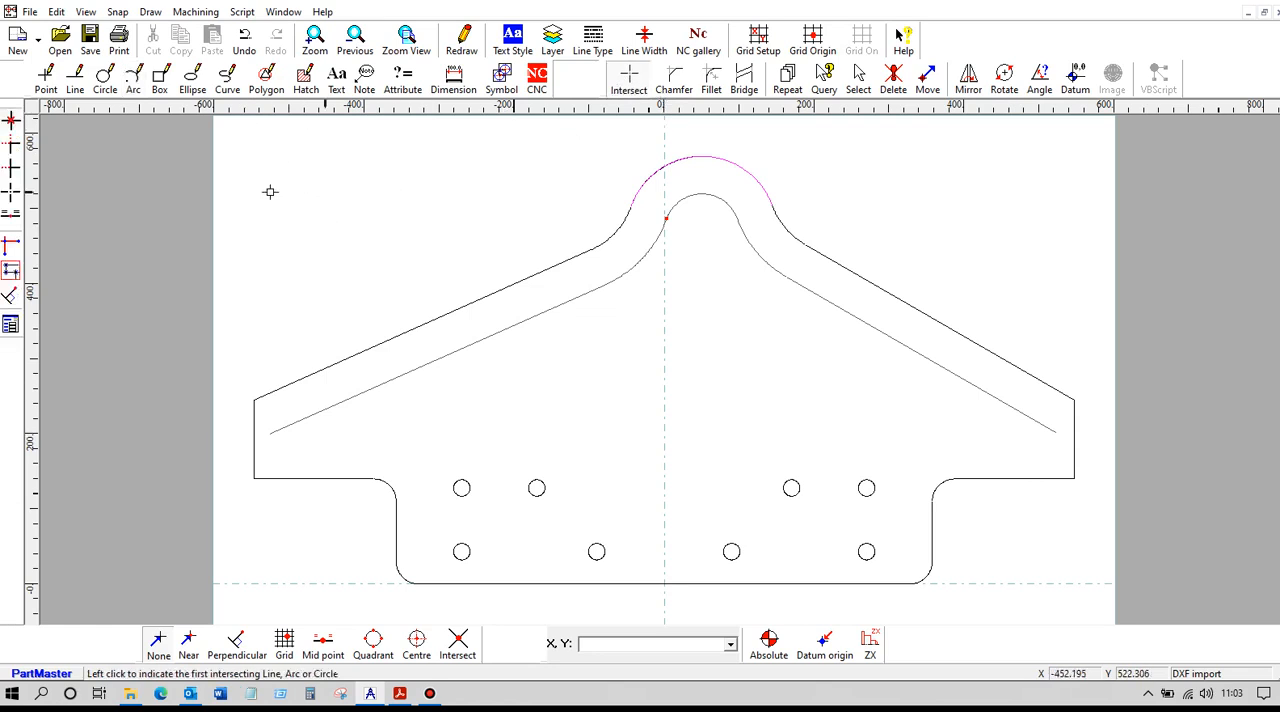
pyautogui.click(12, 172)
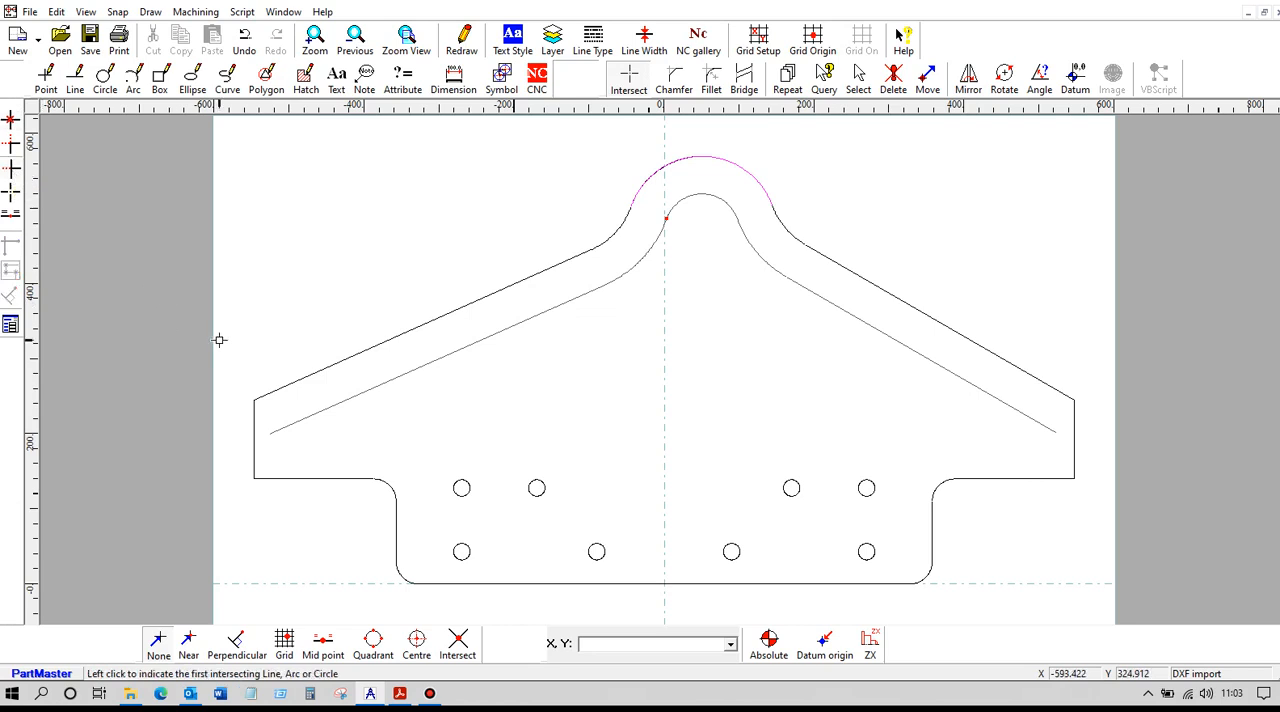
pyautogui.click(309, 416)
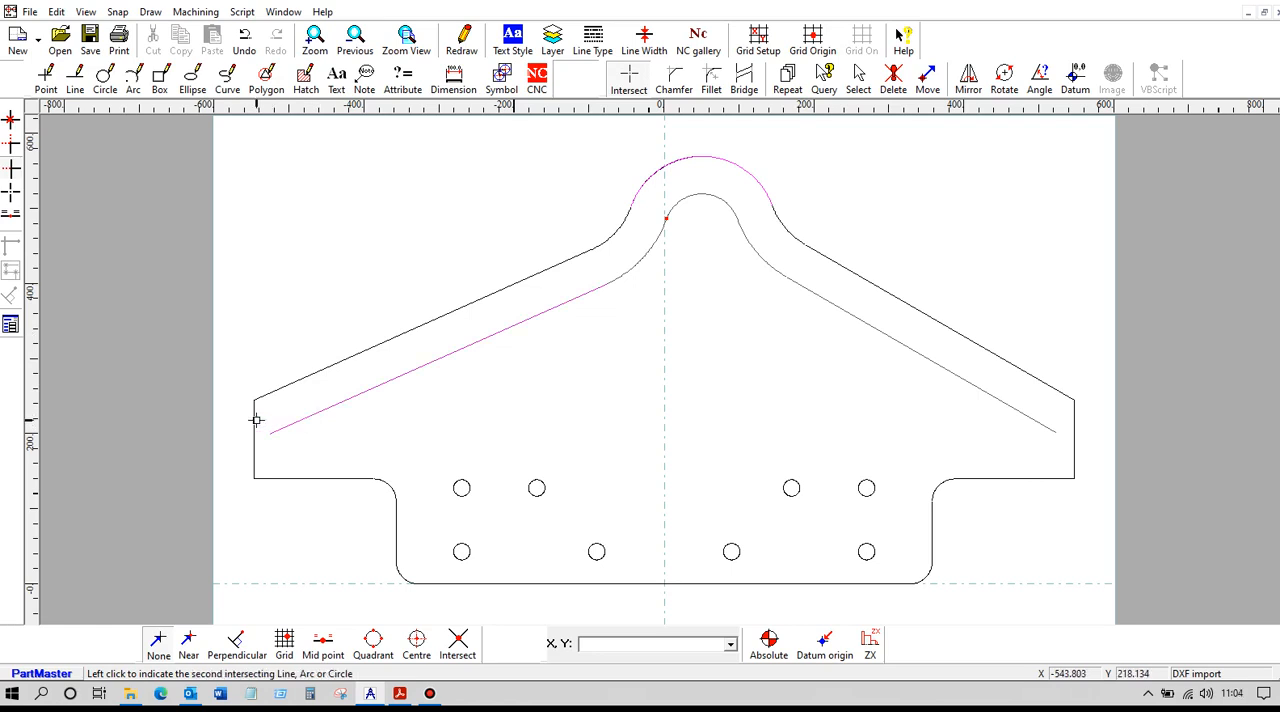
pyautogui.click(255, 420)
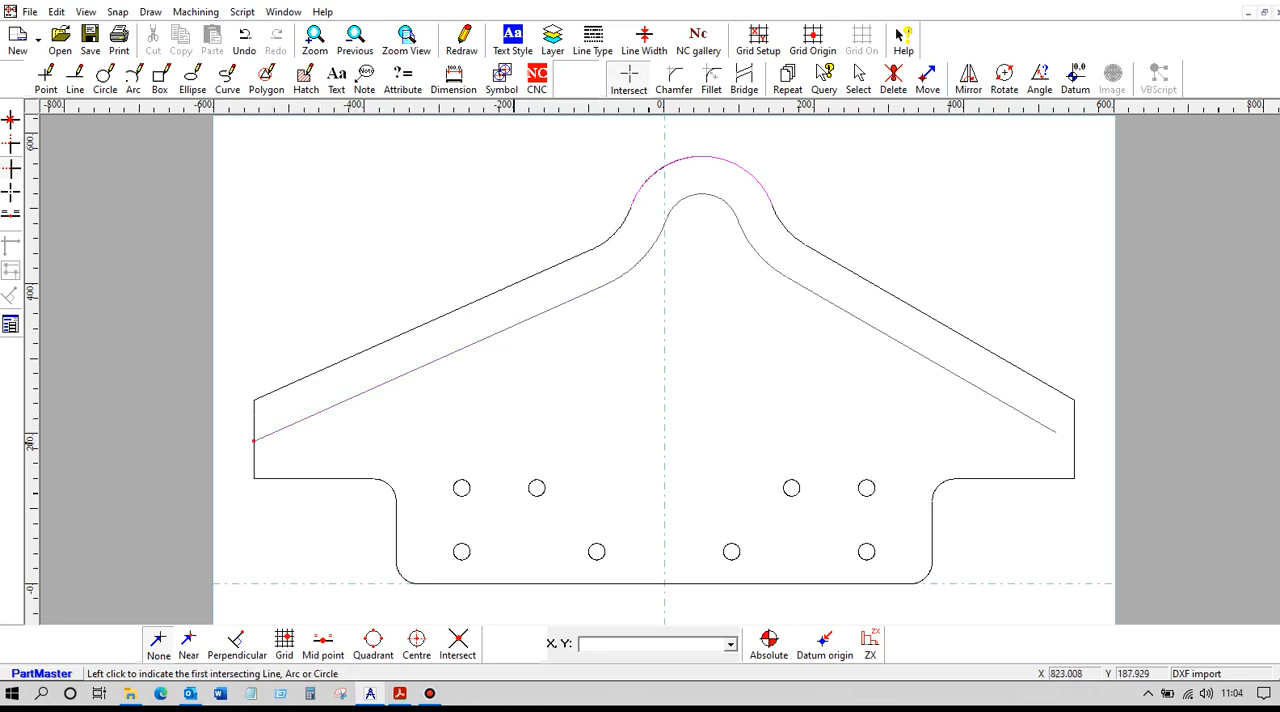
pyautogui.click(1013, 408)
pyautogui.click(1074, 416)
# Place the NC datum on the plate's bottom edge at the drawing origin.
pyautogui.click(538, 82)
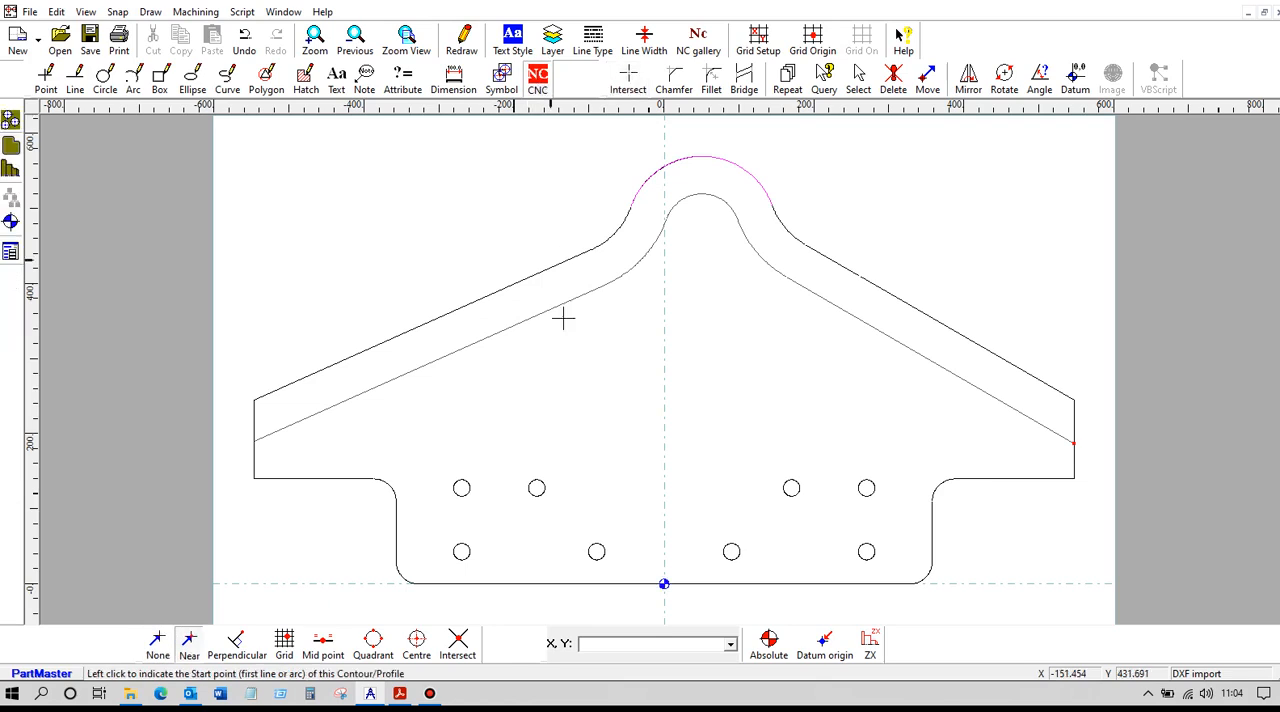
pyautogui.click(665, 583)
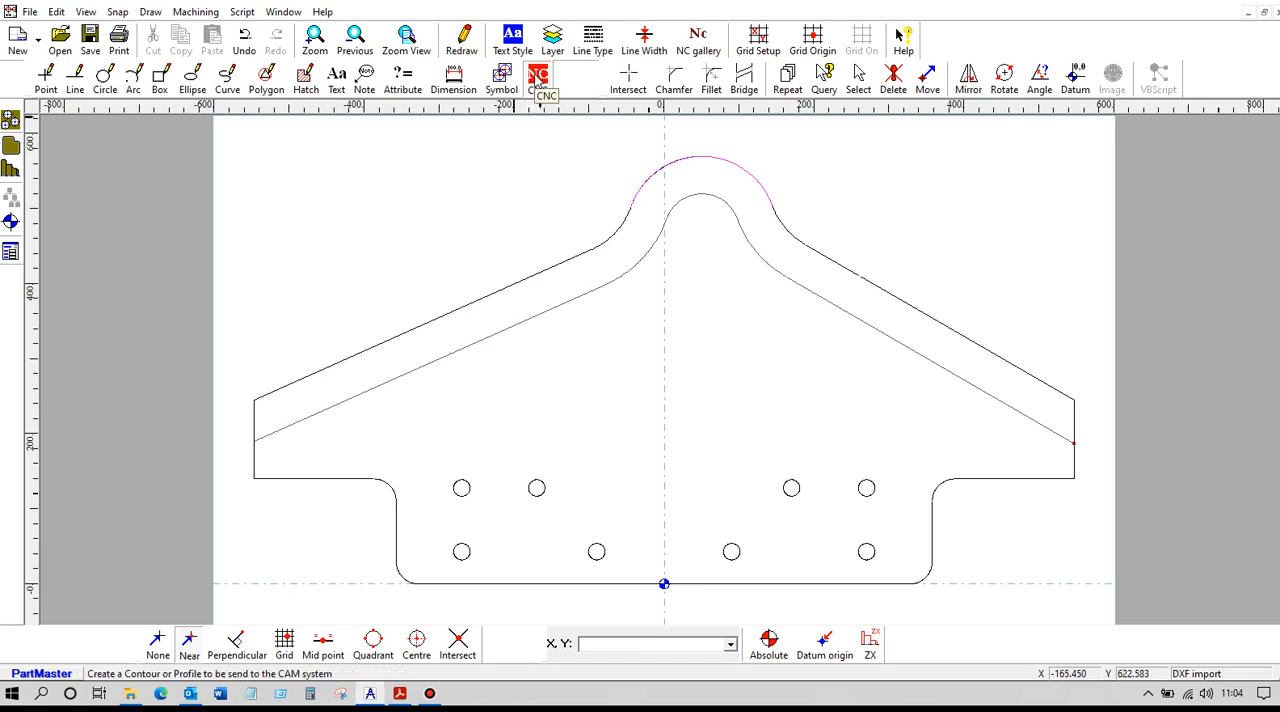
# Create an open contour with a depth of 2 mm along the inner bevel line, from its left end to its right end.
pyautogui.click(539, 85)
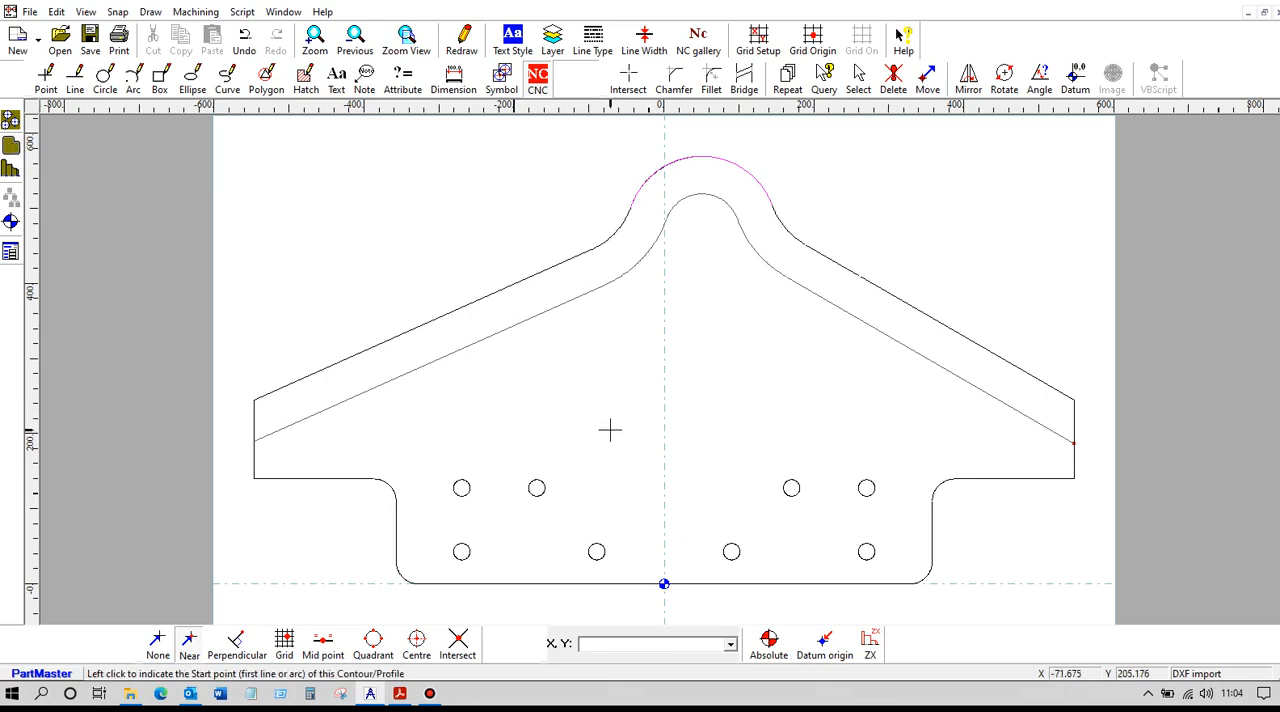
pyautogui.click(311, 419)
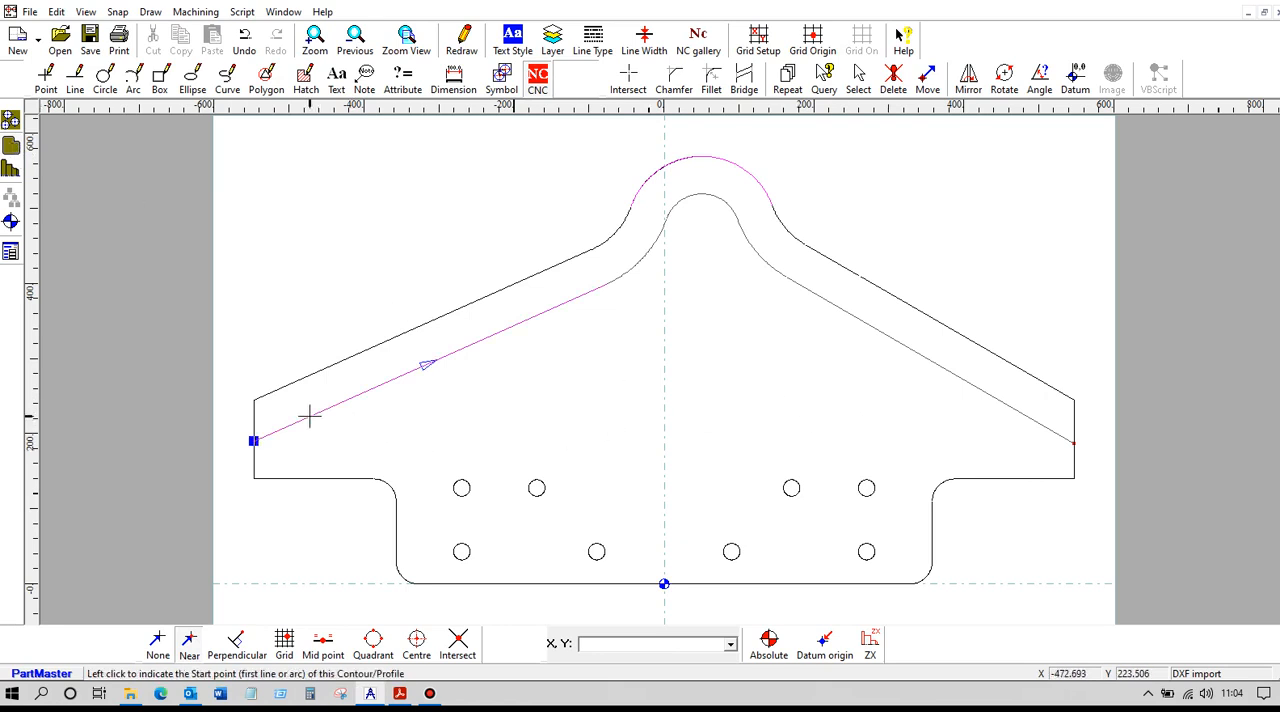
pyautogui.click(309, 419)
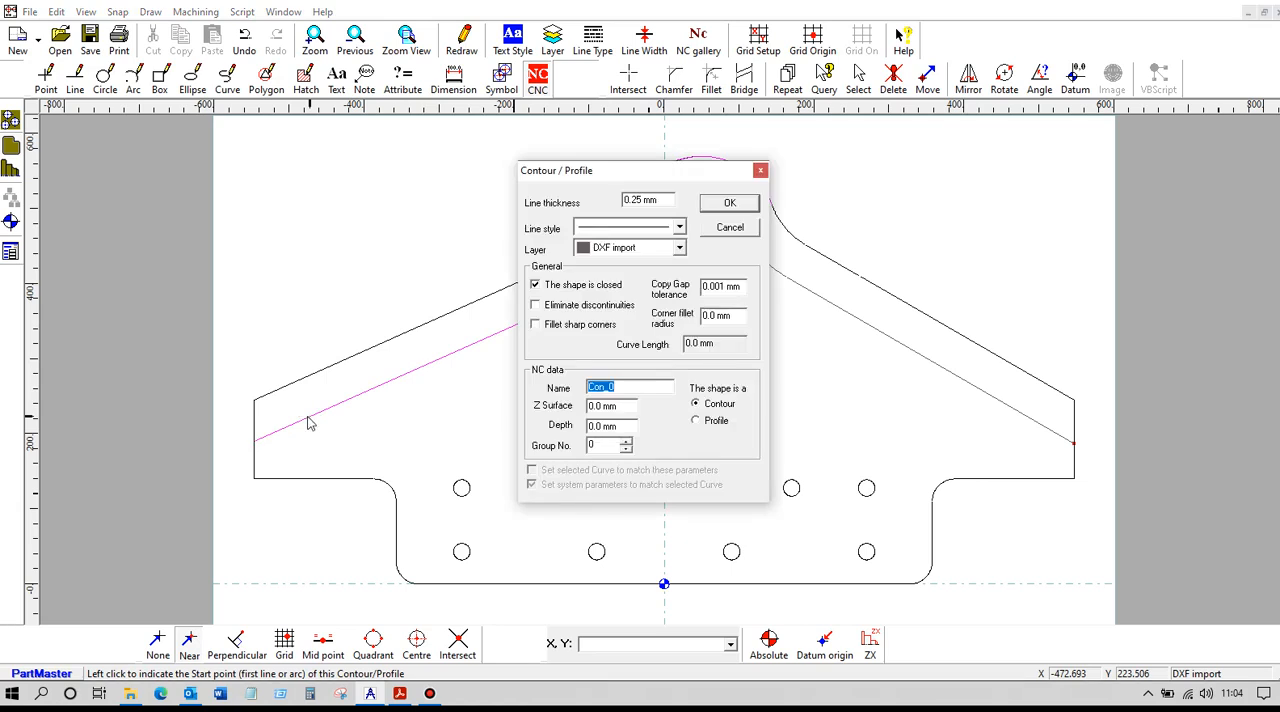
pyautogui.click(535, 287)
pyautogui.moveTo(616, 426); pyautogui.dragTo(573, 421)
pyautogui.write('25')
pyautogui.click(727, 203)
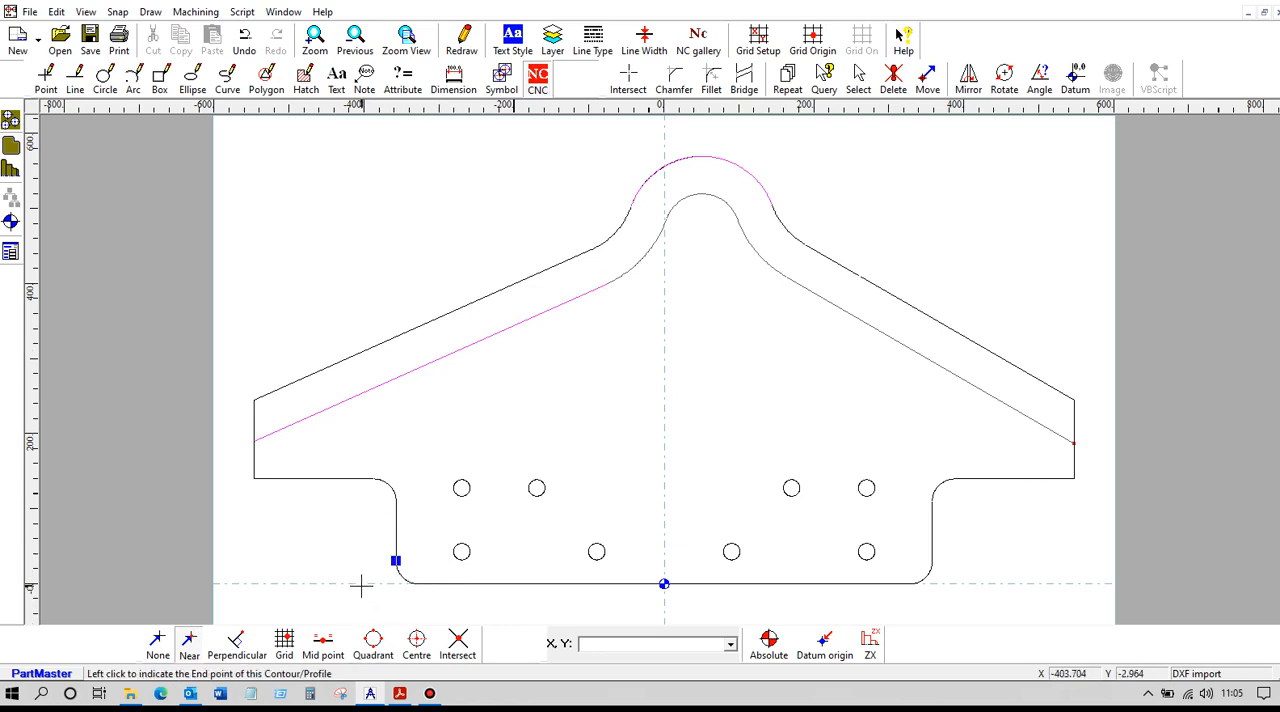
pyautogui.click(1073, 443)
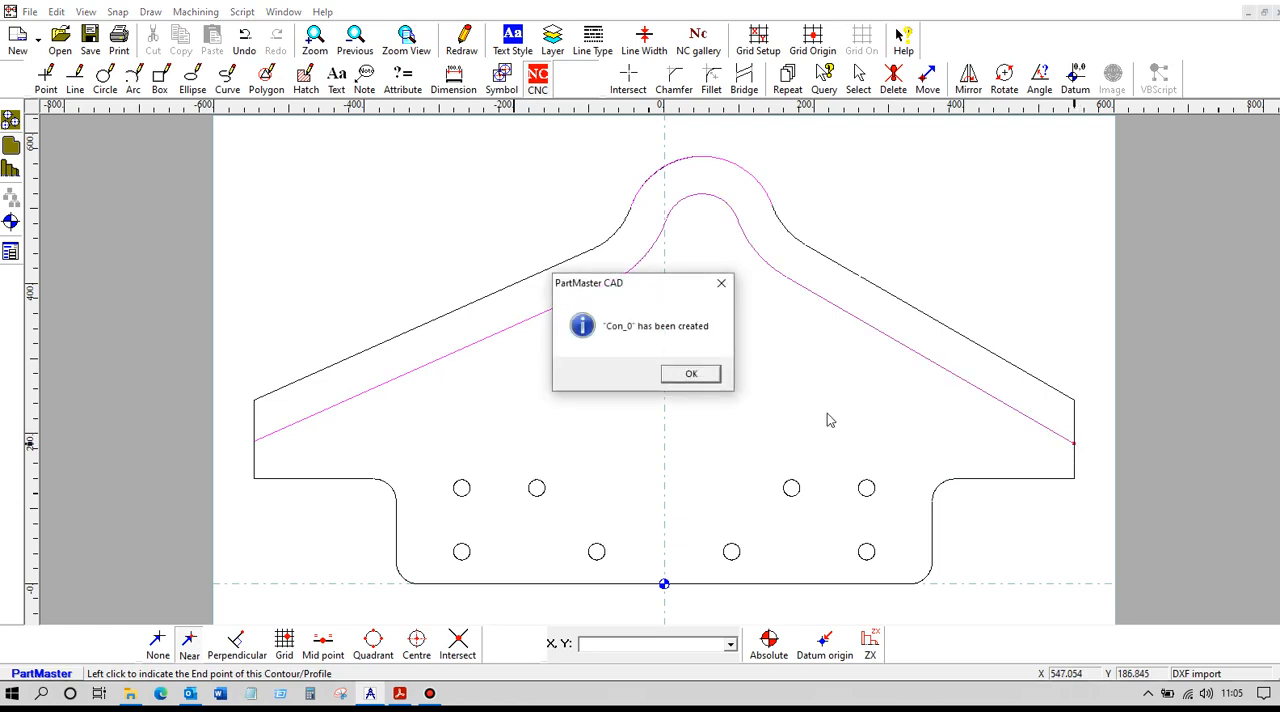
pyautogui.click(697, 373)
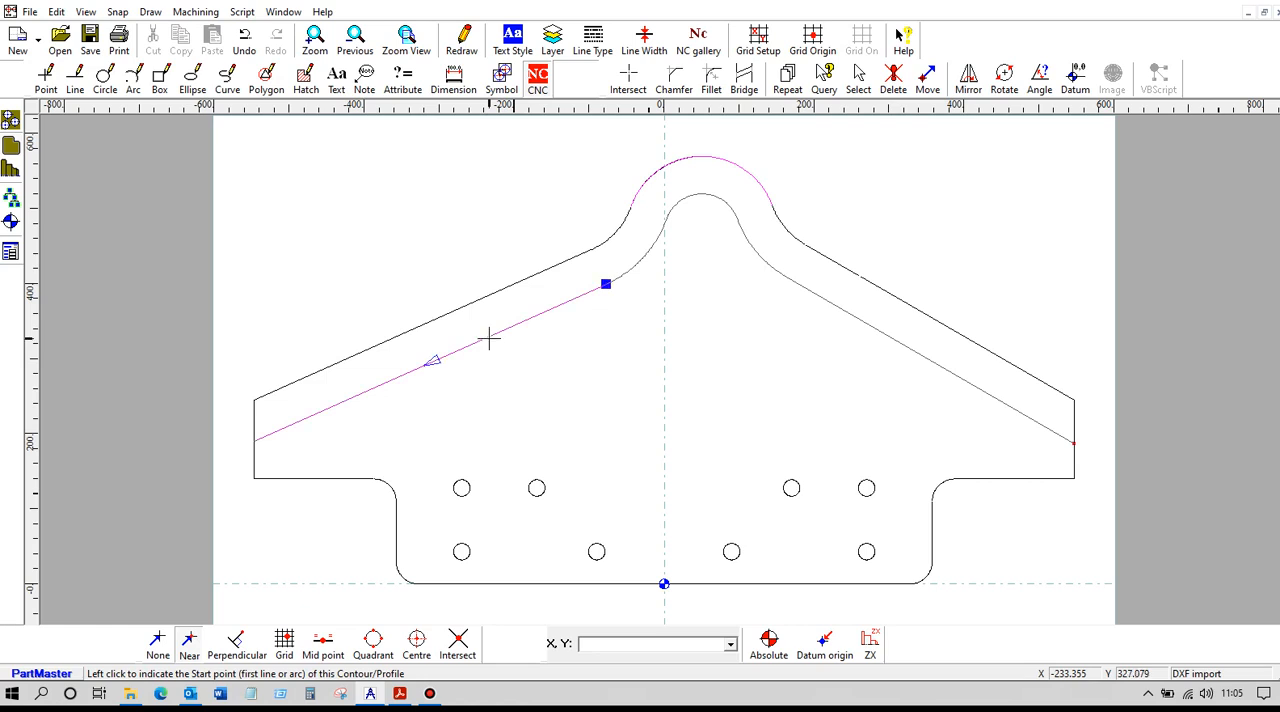
# Start saving the drawing under a new name and browse to the customer's folder inside 1-Support.
pyautogui.click(30, 12)
pyautogui.click(93, 127)
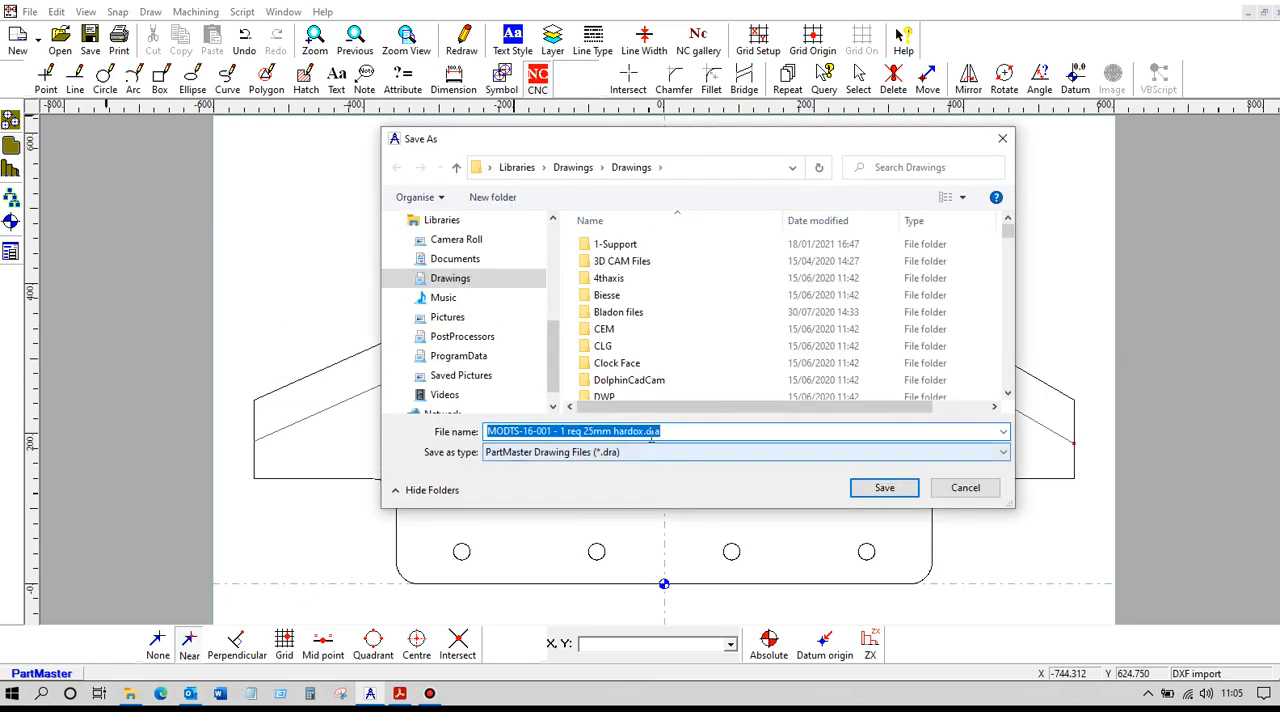
pyautogui.click(635, 246)
pyautogui.press('Return')
pyautogui.scroll(-15, 737, 314)
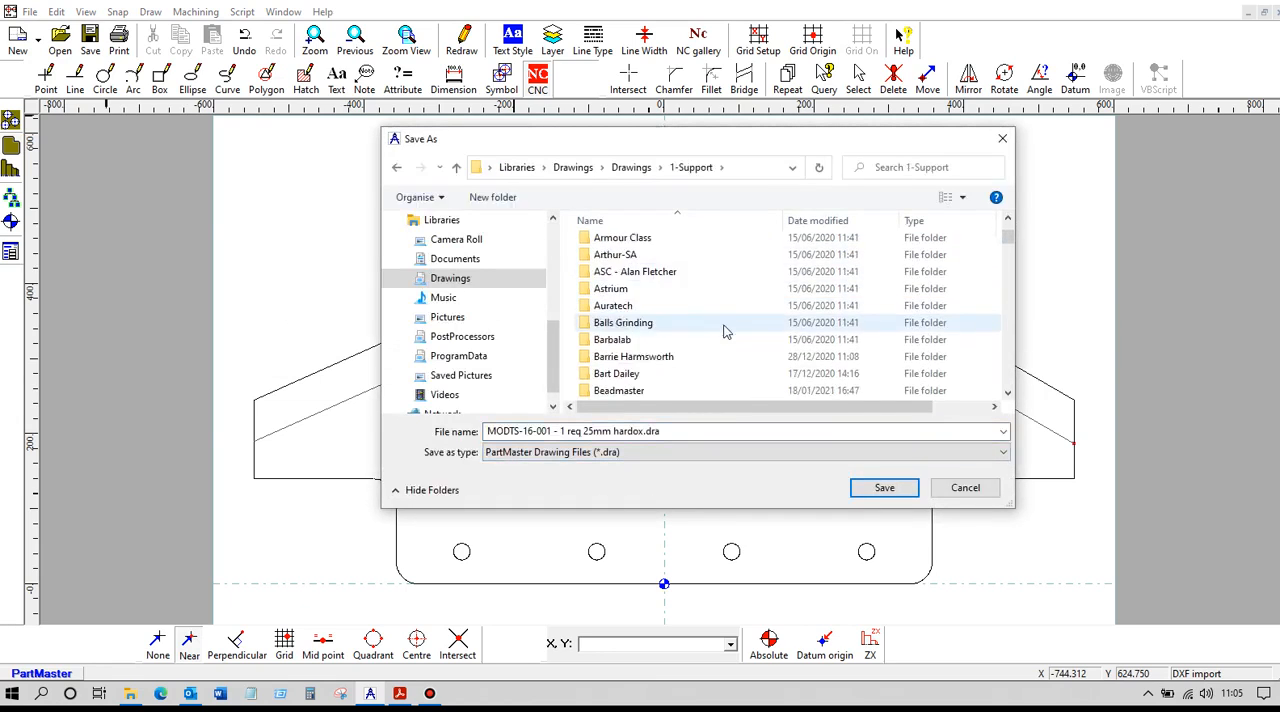
pyautogui.scroll(-20, 722, 332)
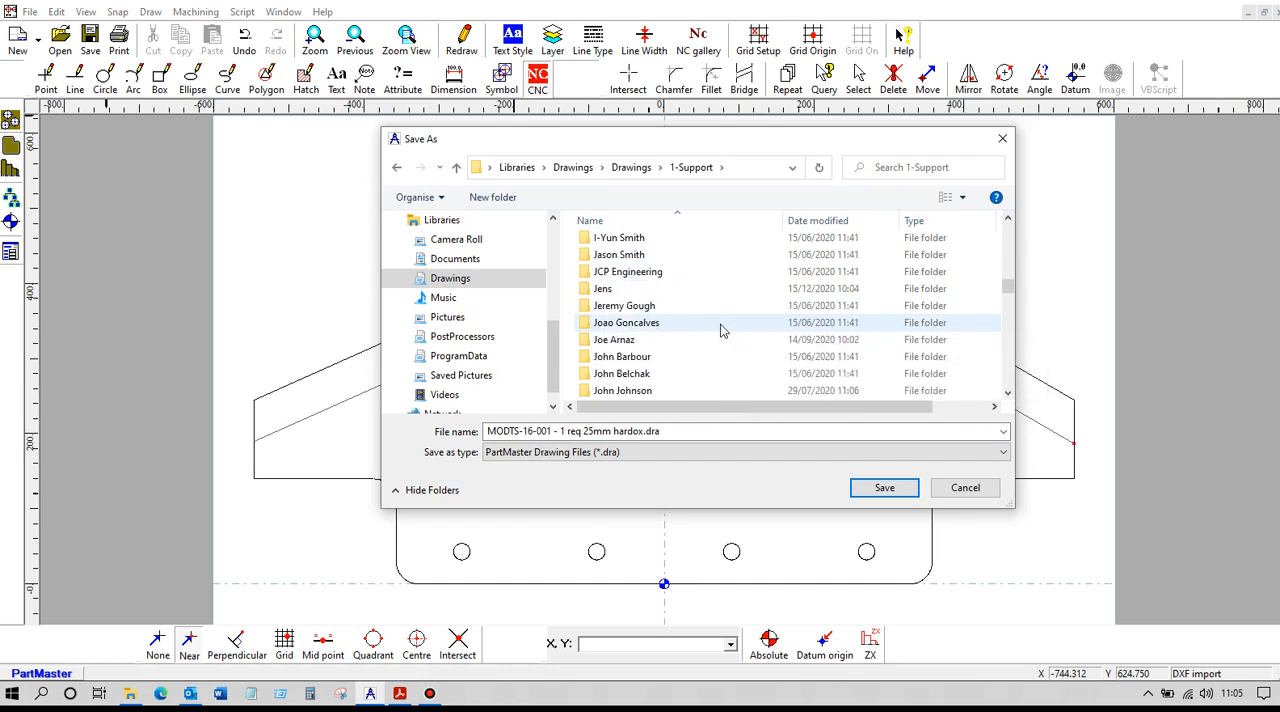
pyautogui.scroll(-20, 722, 332)
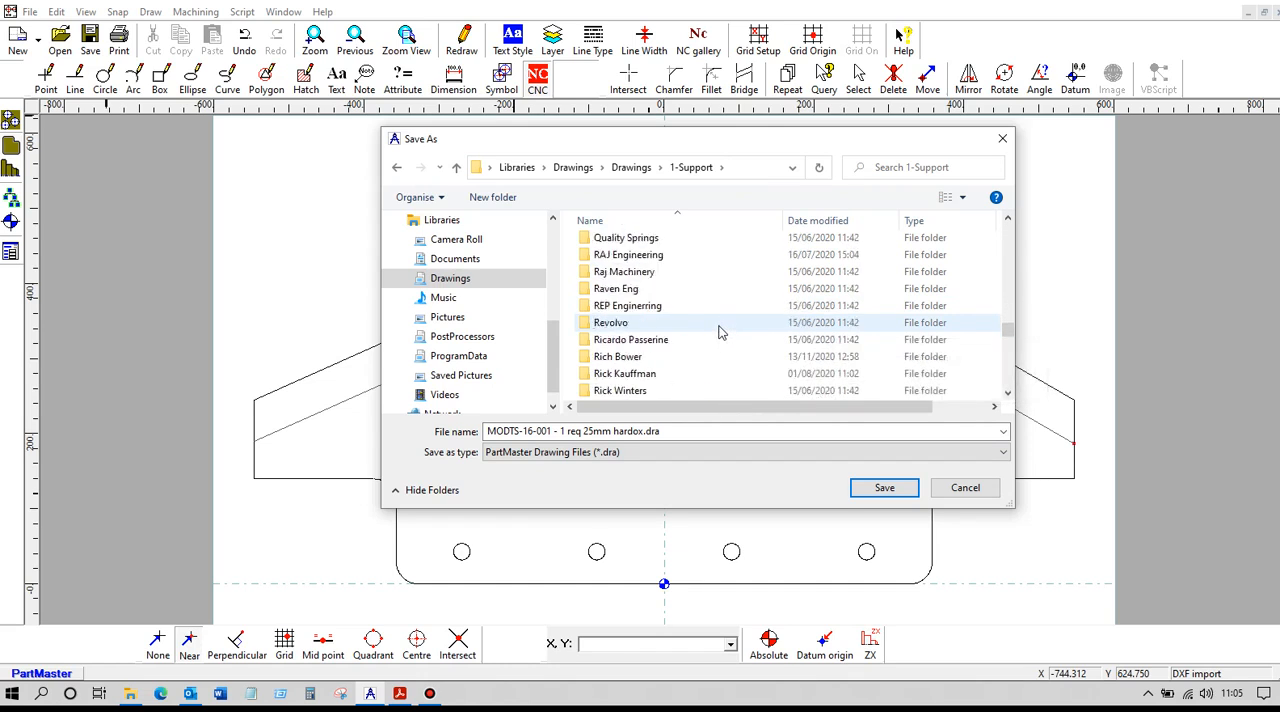
pyautogui.scroll(-2, 720, 332)
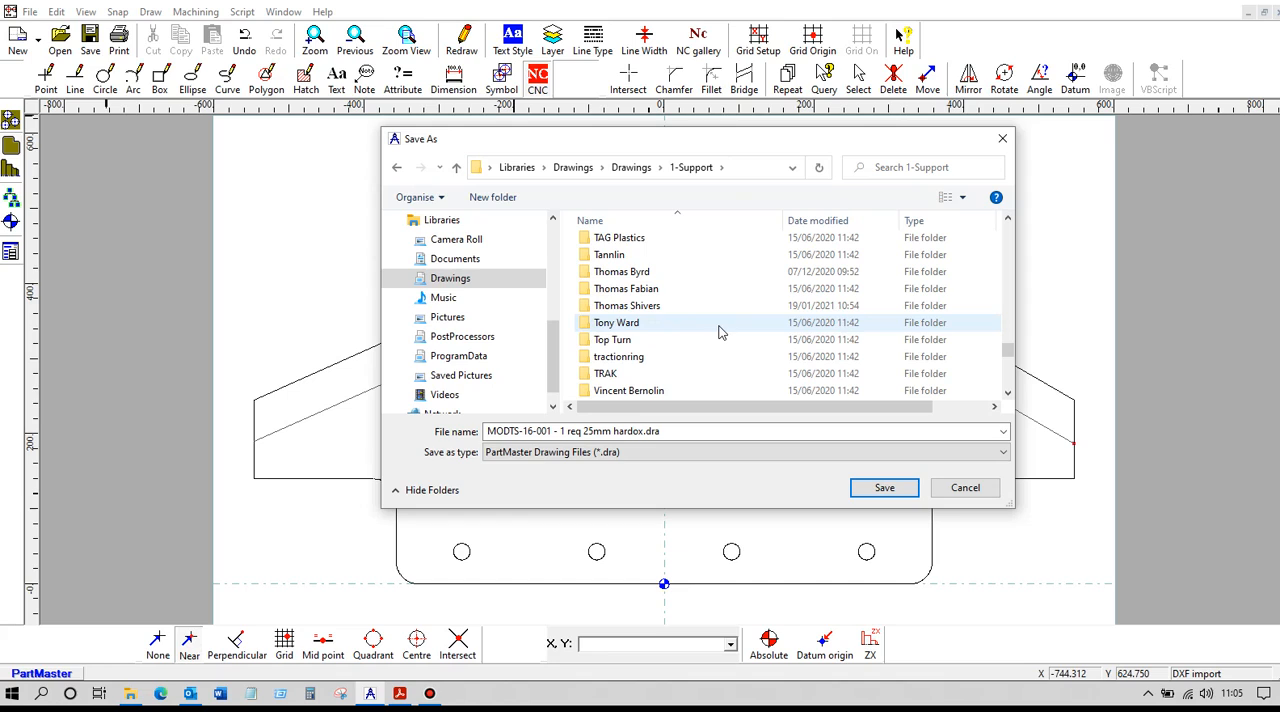
pyautogui.click(644, 308)
pyautogui.doubleClick(644, 312)
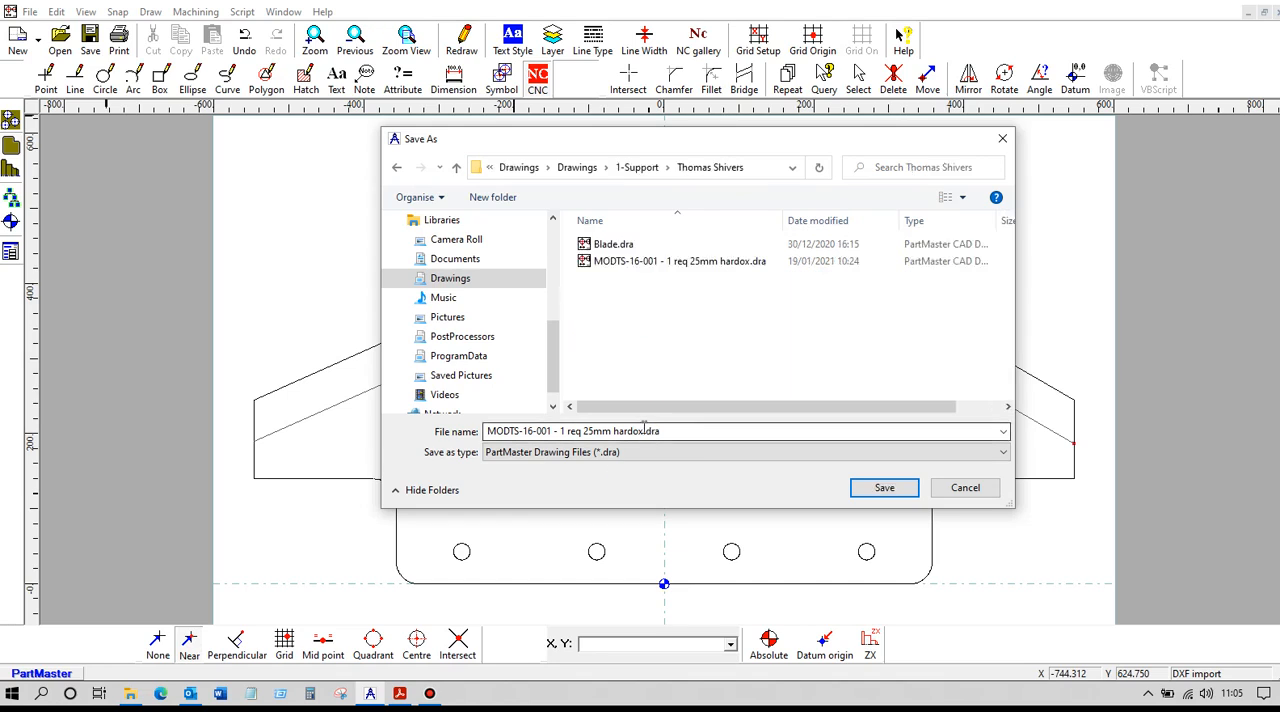
# Append "-am" to the file name before its extension, making it MODTS-16-001 - 1 req 25mm hardox-am.dra, and save the drawing.
pyautogui.click(643, 431)
pyautogui.click(645, 431)
pyautogui.write('-am')
pyautogui.click(884, 487)
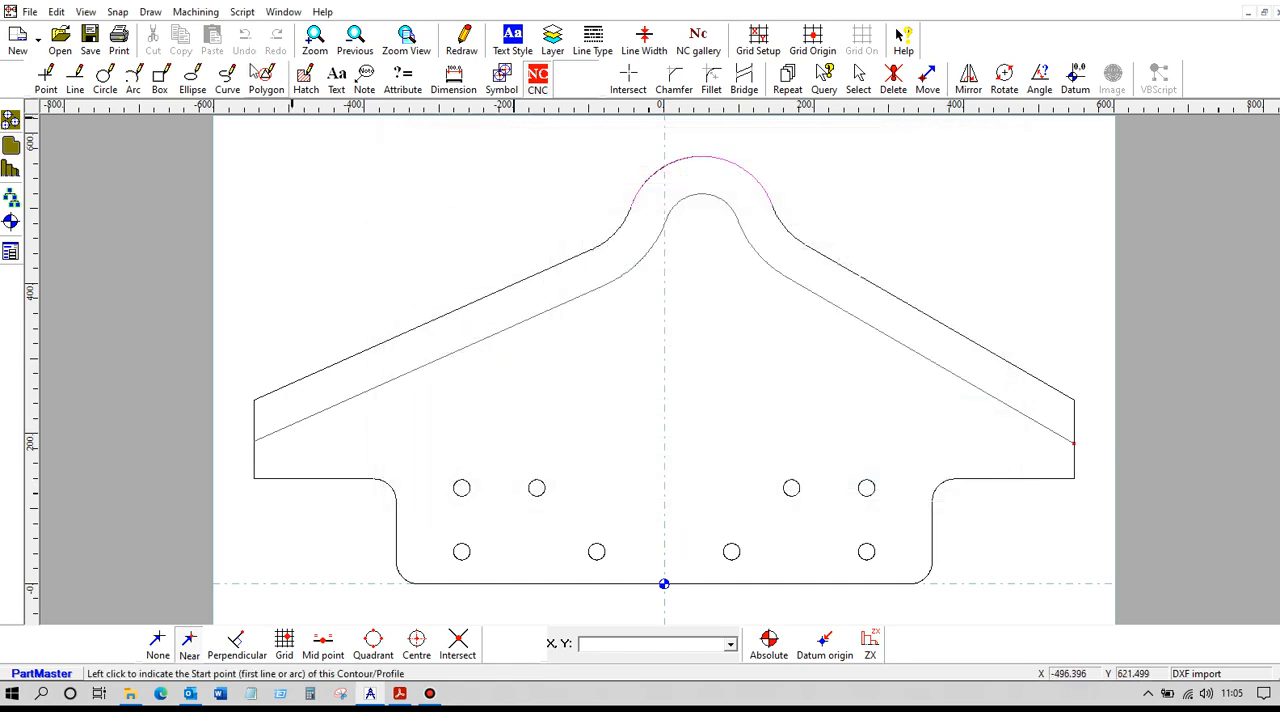
# Send the contour geometry to the Milling Module.
pyautogui.click(195, 11)
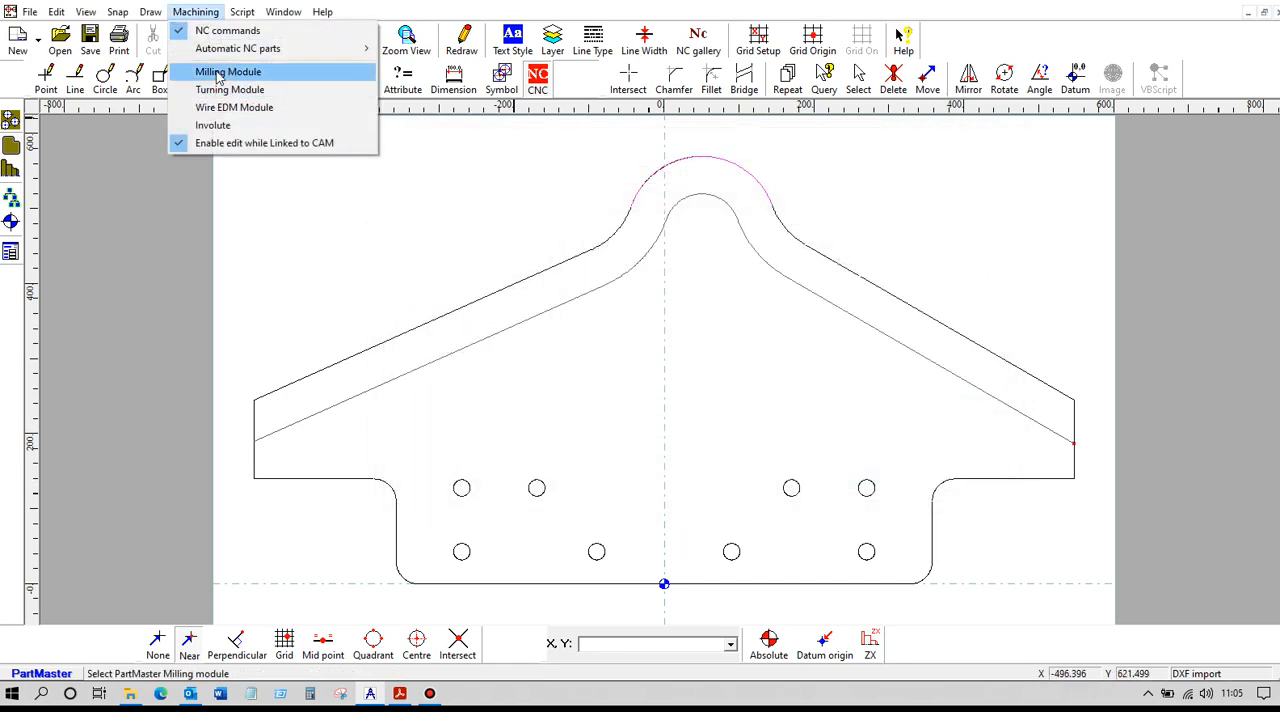
pyautogui.click(220, 72)
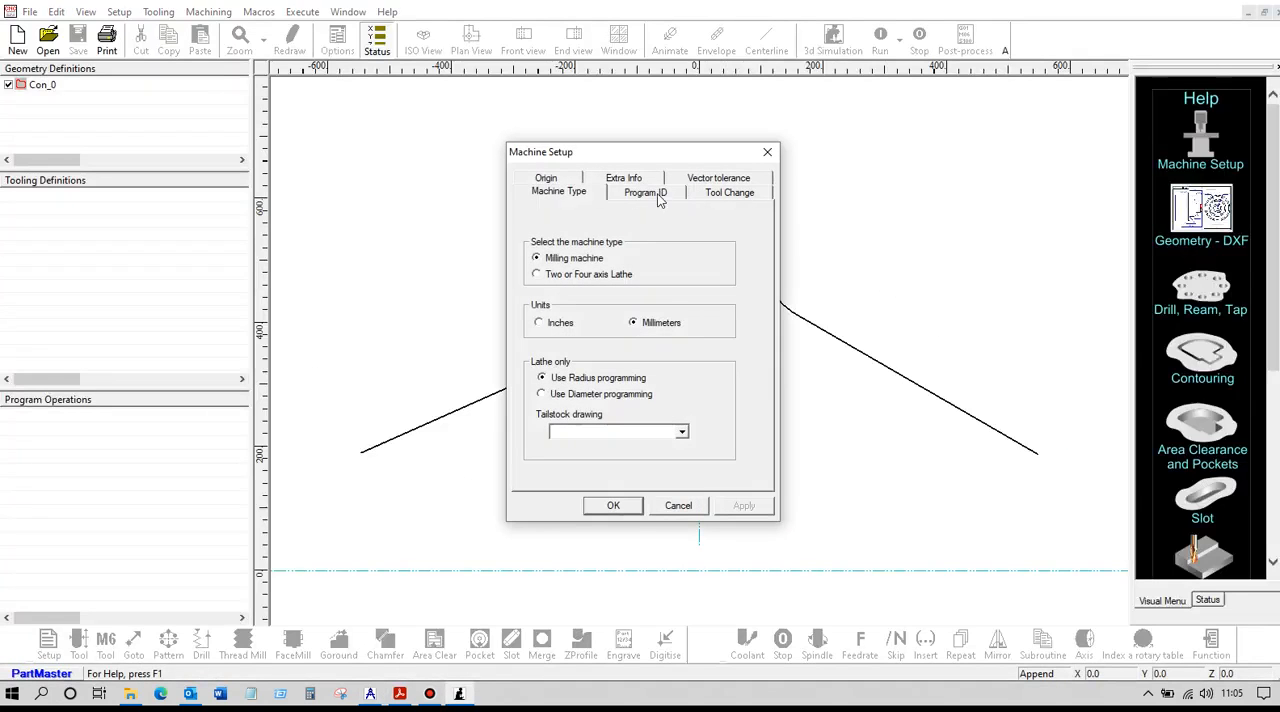
# Set the feed change plane to 3 mm in the machine setup and accept the setup.
pyautogui.click(728, 193)
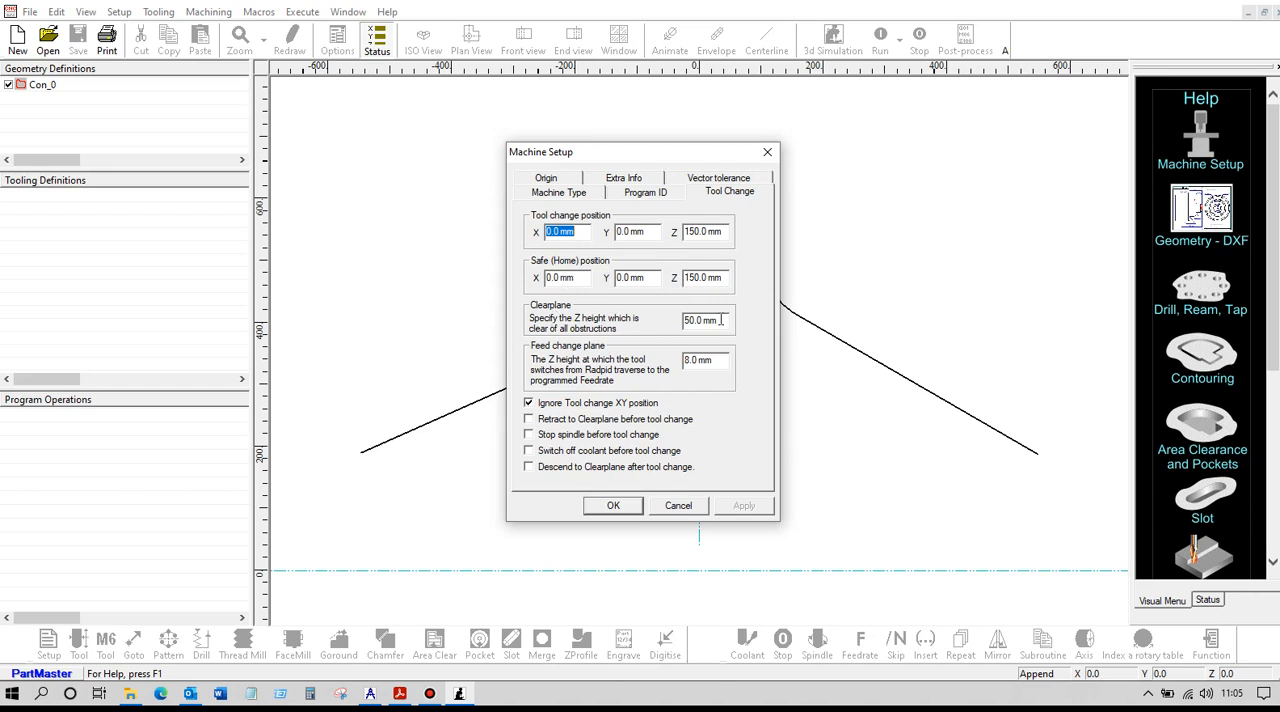
pyautogui.moveTo(718, 362); pyautogui.dragTo(654, 361)
pyautogui.write('3')
pyautogui.click(614, 506)
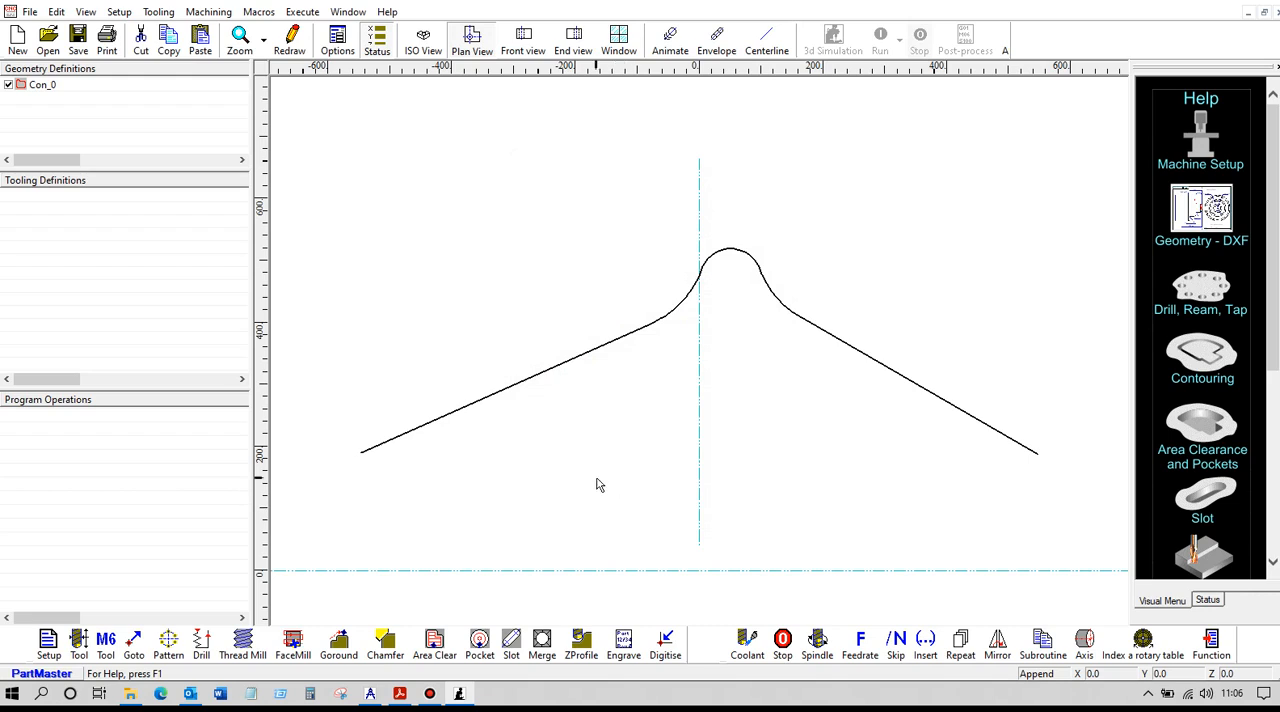
# Define tool 1 as a 25 mm diameter end mill with a 5 mm tip radius.
pyautogui.click(80, 643)
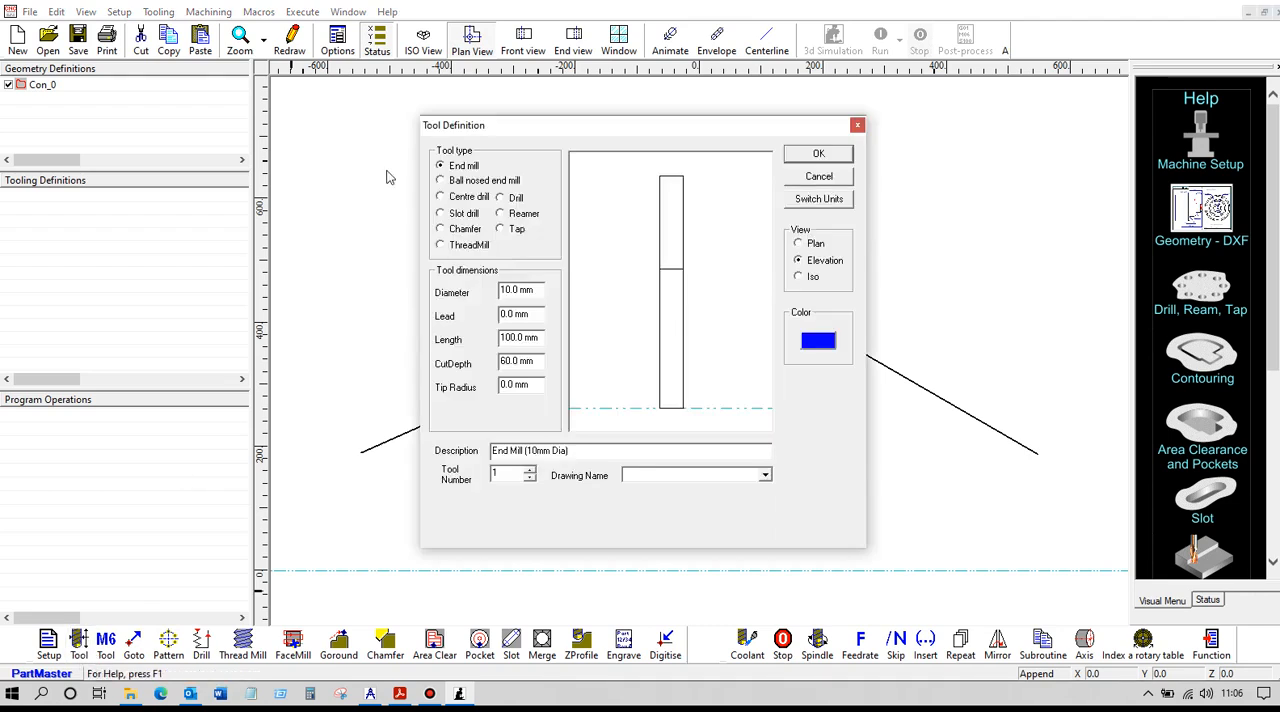
pyautogui.click(520, 291)
pyautogui.write('25')
pyautogui.click(595, 357)
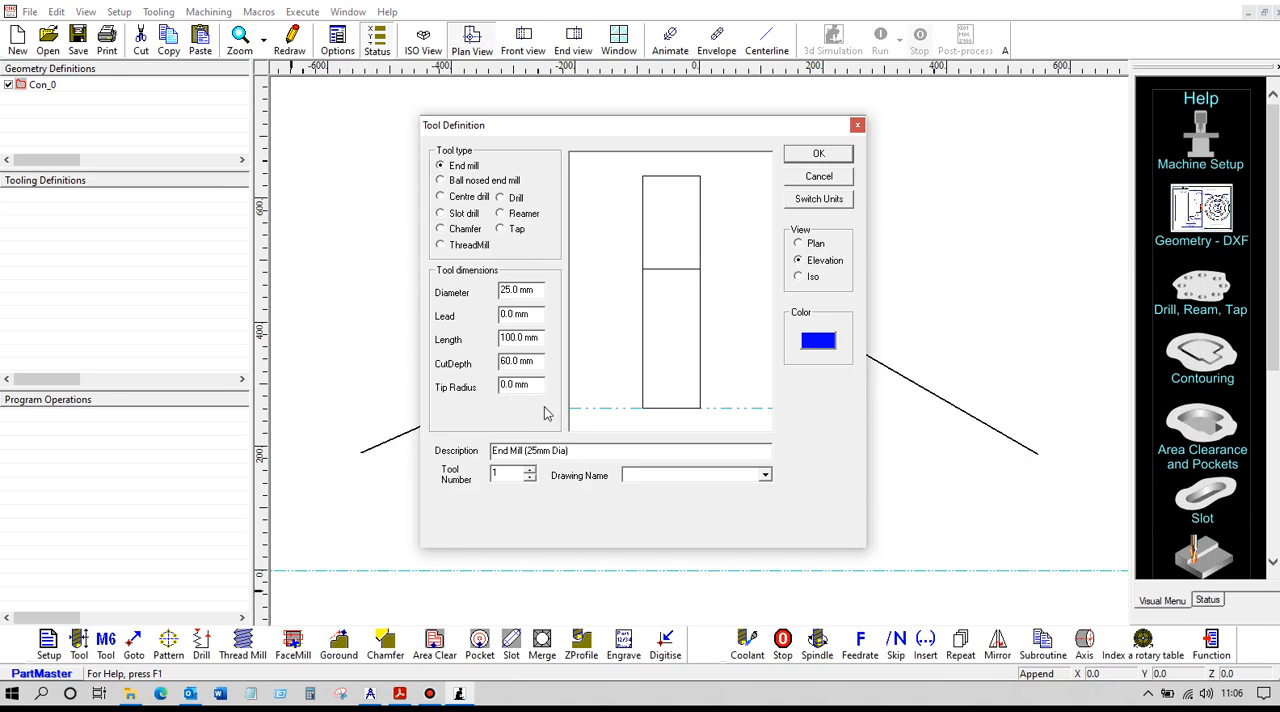
pyautogui.moveTo(540, 386); pyautogui.dragTo(480, 388)
pyautogui.write('5')
pyautogui.click(618, 382)
pyautogui.click(817, 155)
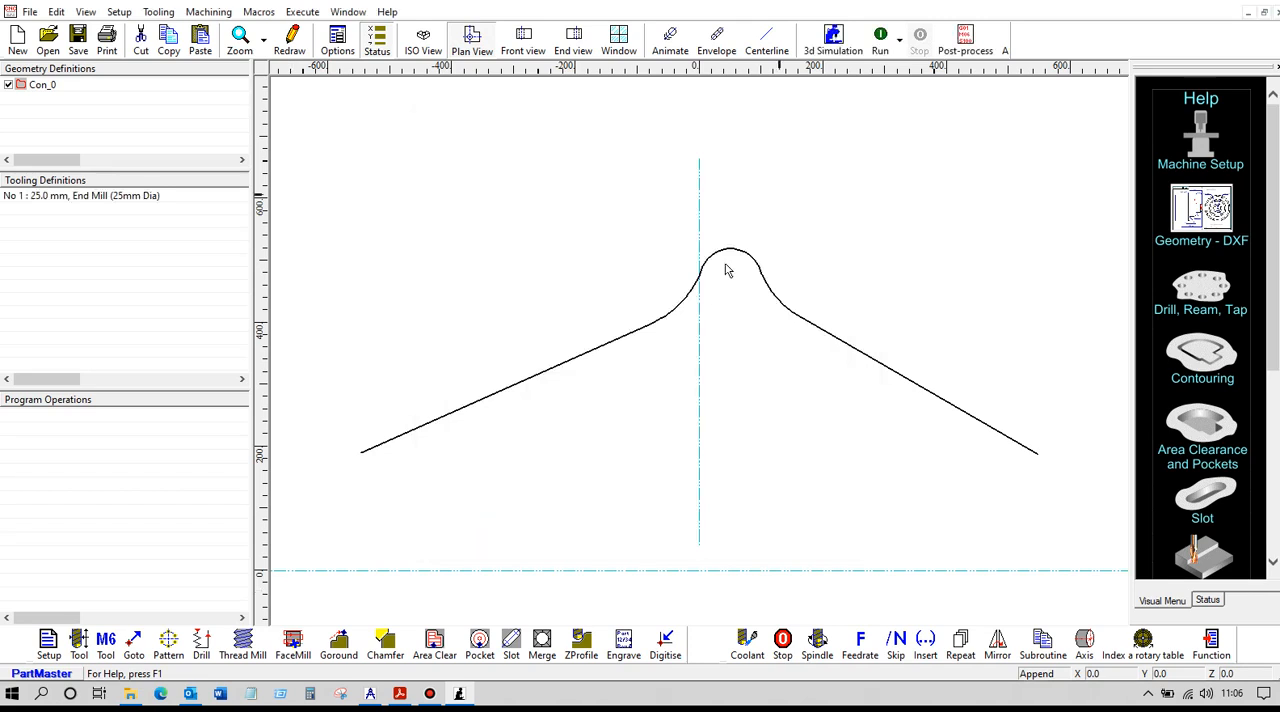
# Select the 25 mm end mill for machining, with coolant switched on after the tool change.
pyautogui.click(106, 642)
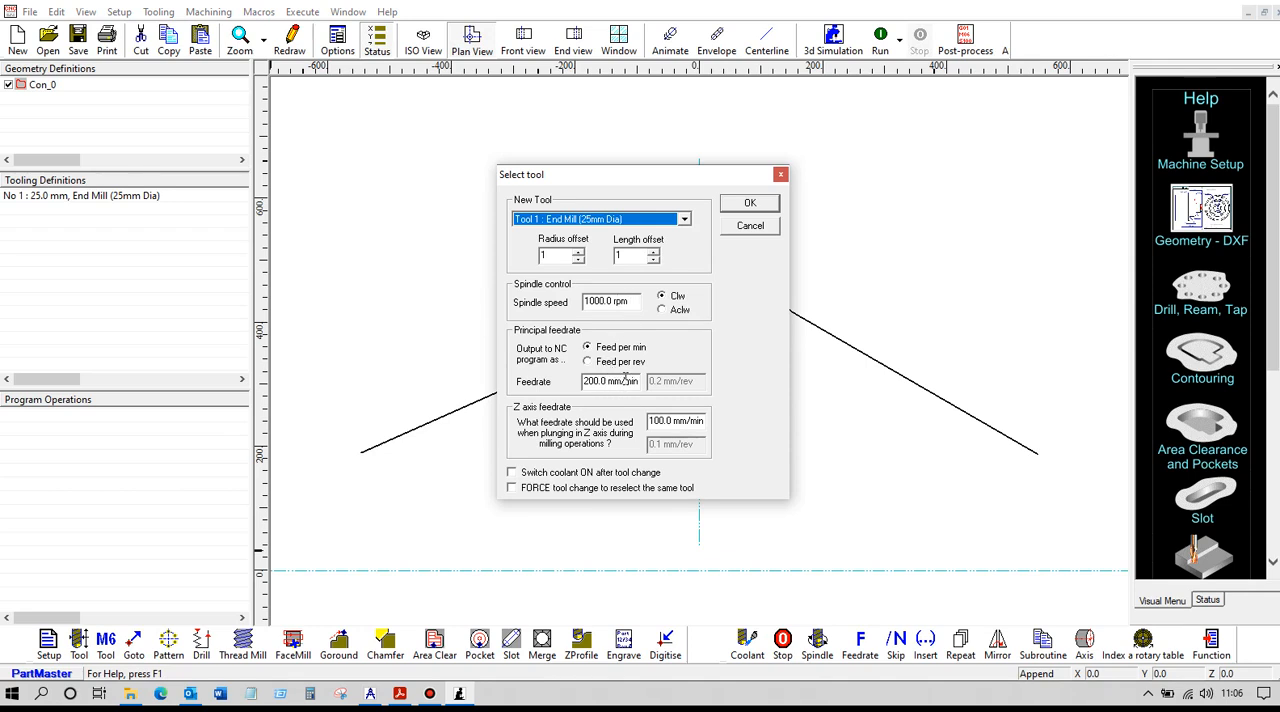
pyautogui.click(513, 474)
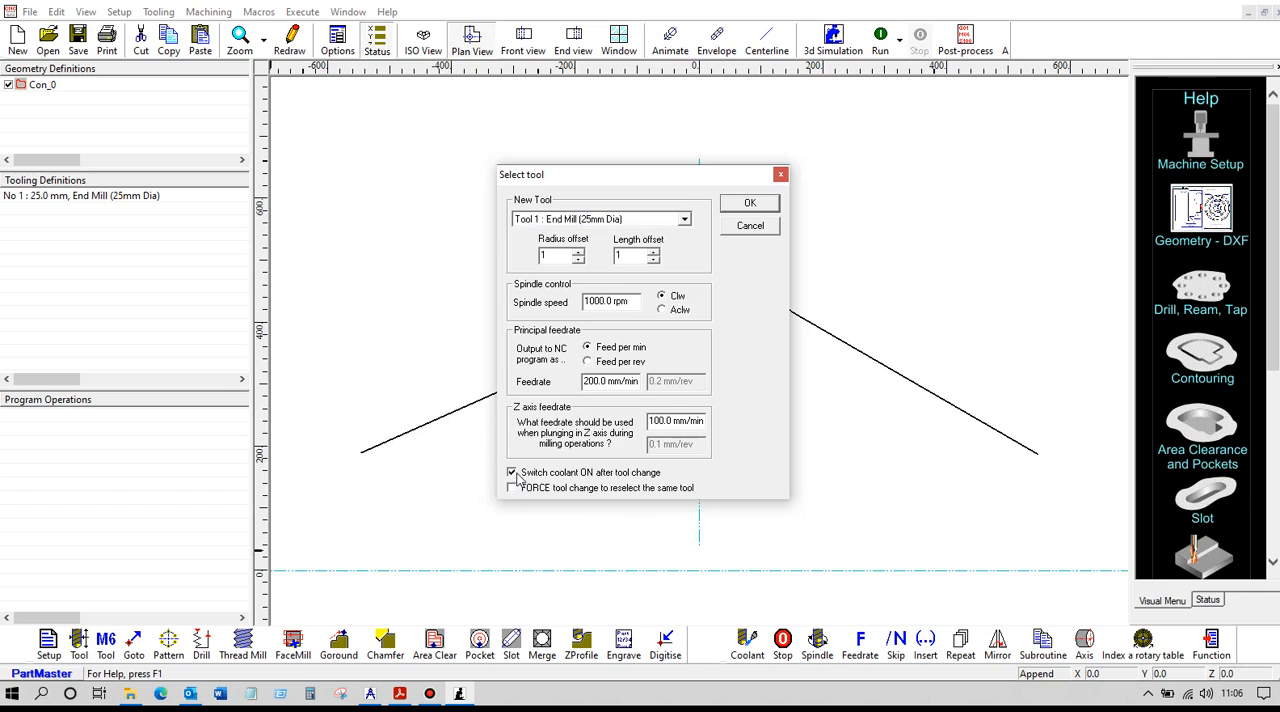
pyautogui.click(750, 204)
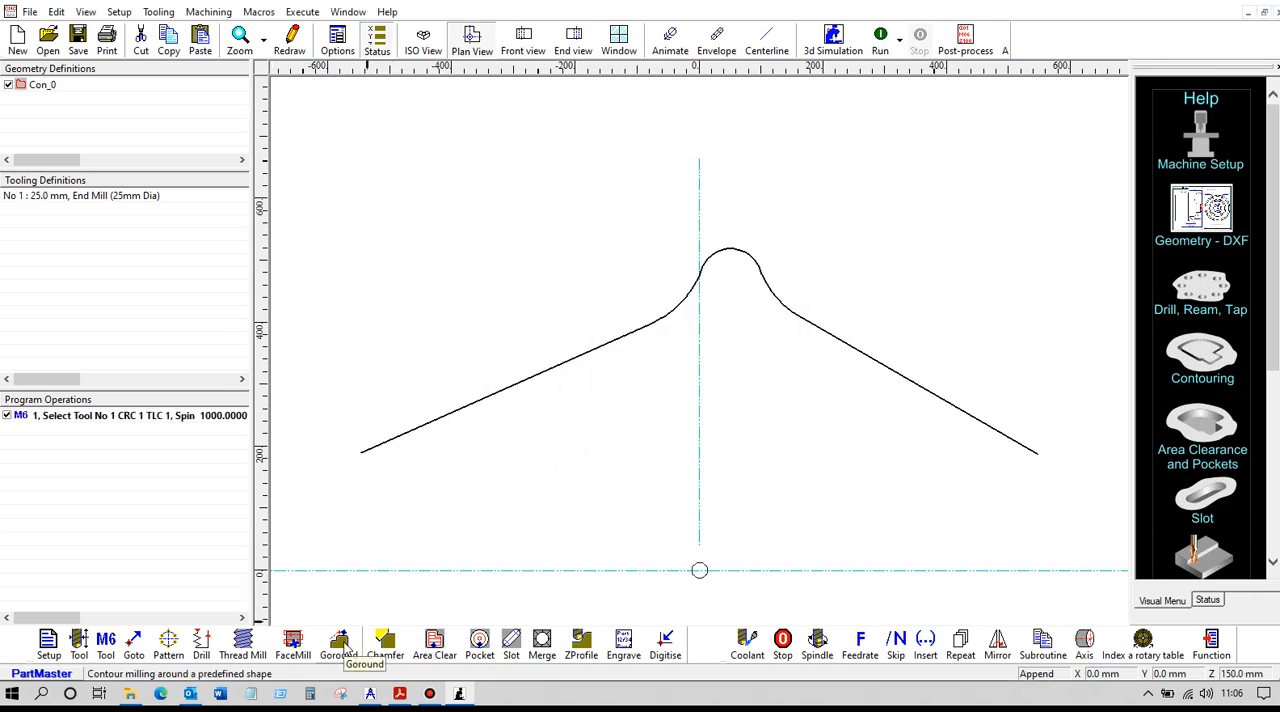
# Start a Goround operation on contour Con_0 at 25 mm depth, using a parallel lead-in of 30 mm.
pyautogui.click(340, 645)
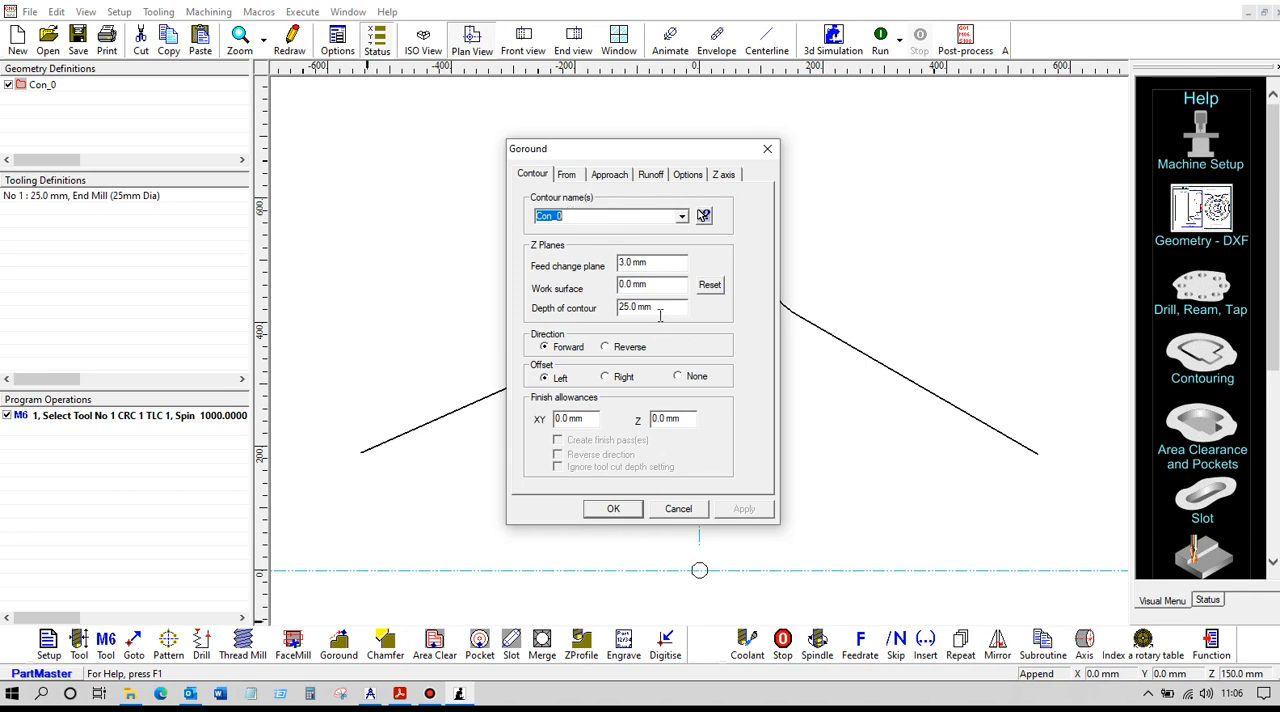
pyautogui.moveTo(659, 307); pyautogui.dragTo(618, 308)
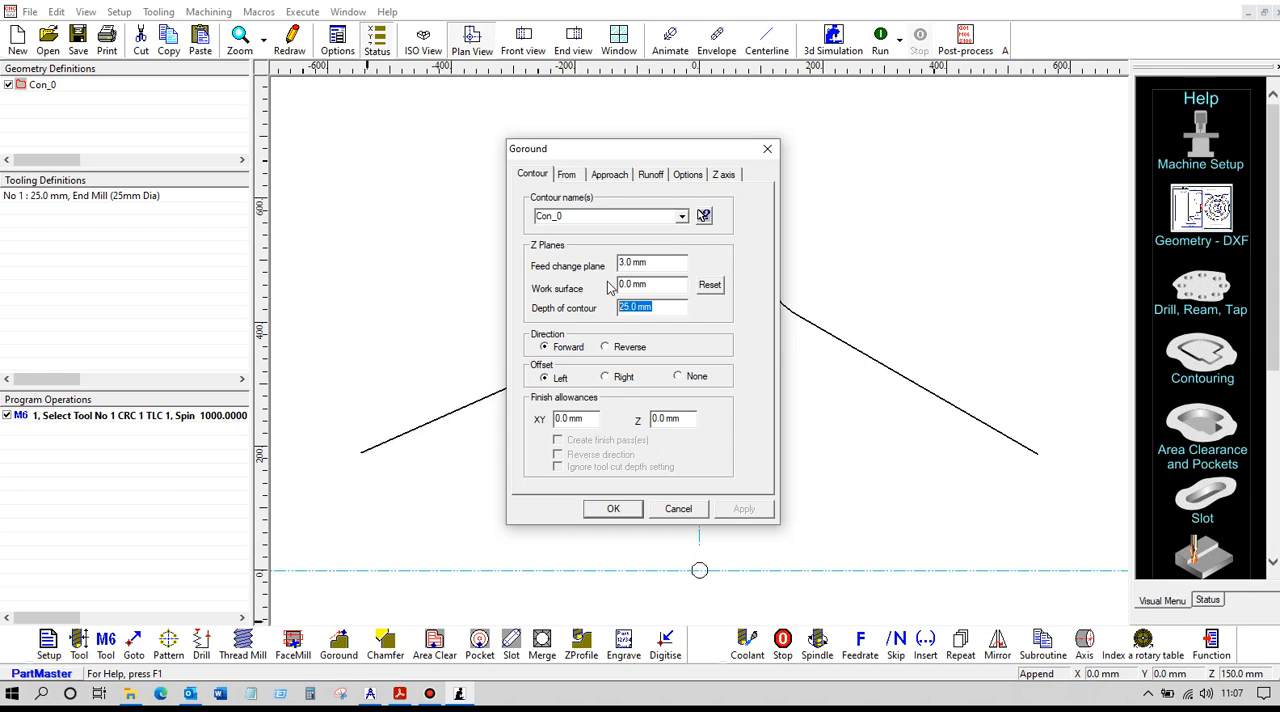
pyautogui.click(607, 176)
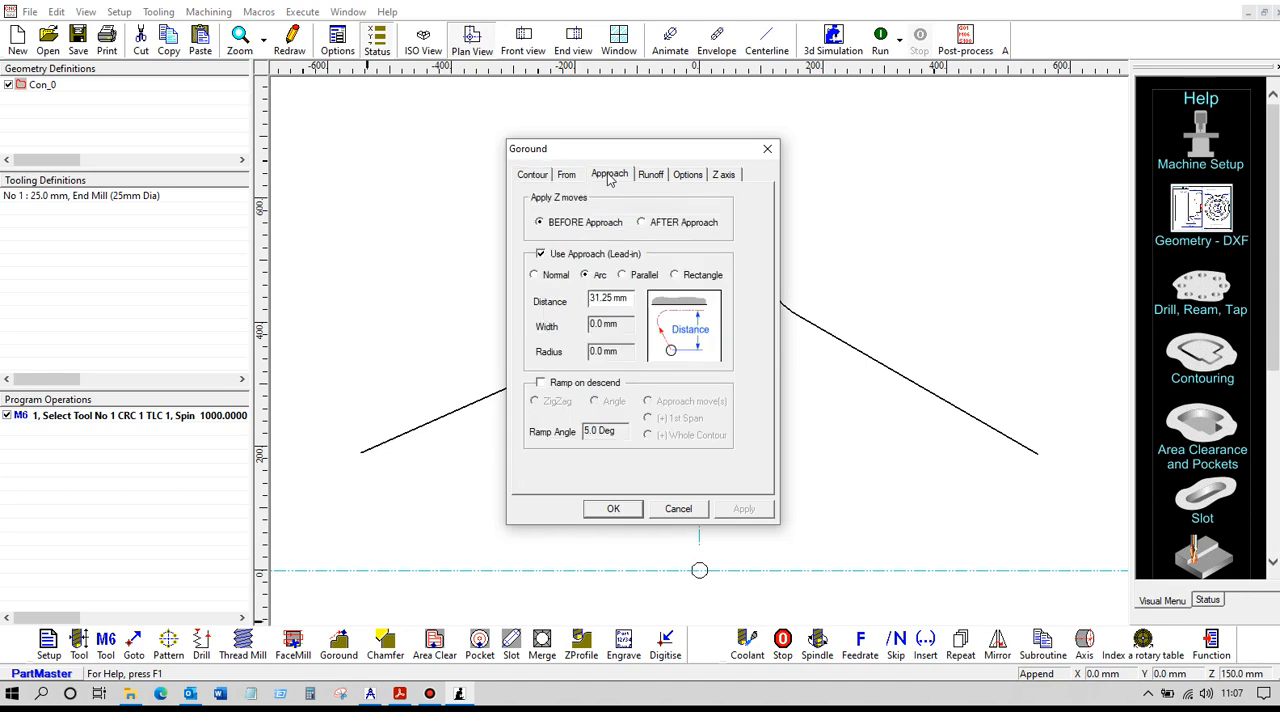
pyautogui.click(623, 276)
pyautogui.moveTo(632, 298); pyautogui.dragTo(578, 298)
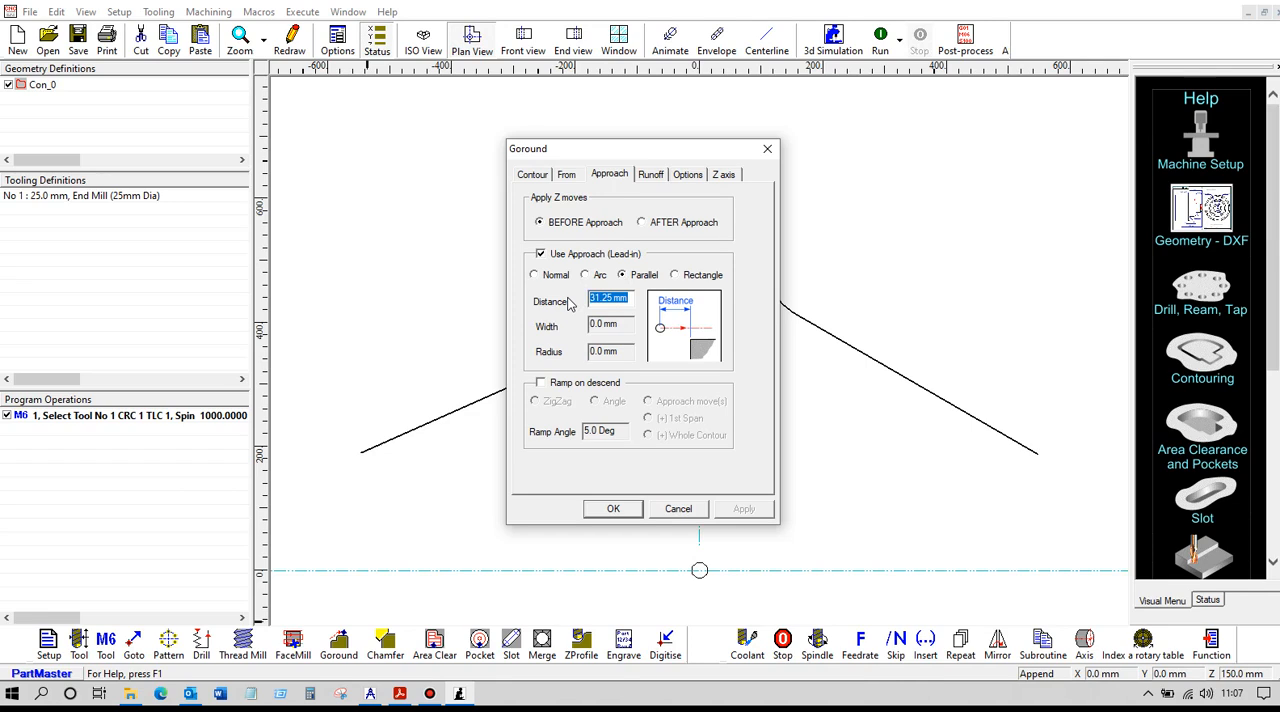
pyautogui.write('30')
# Give the Goround operation a parallel runoff of 30 mm and create it with forward direction and left offset.
pyautogui.click(652, 176)
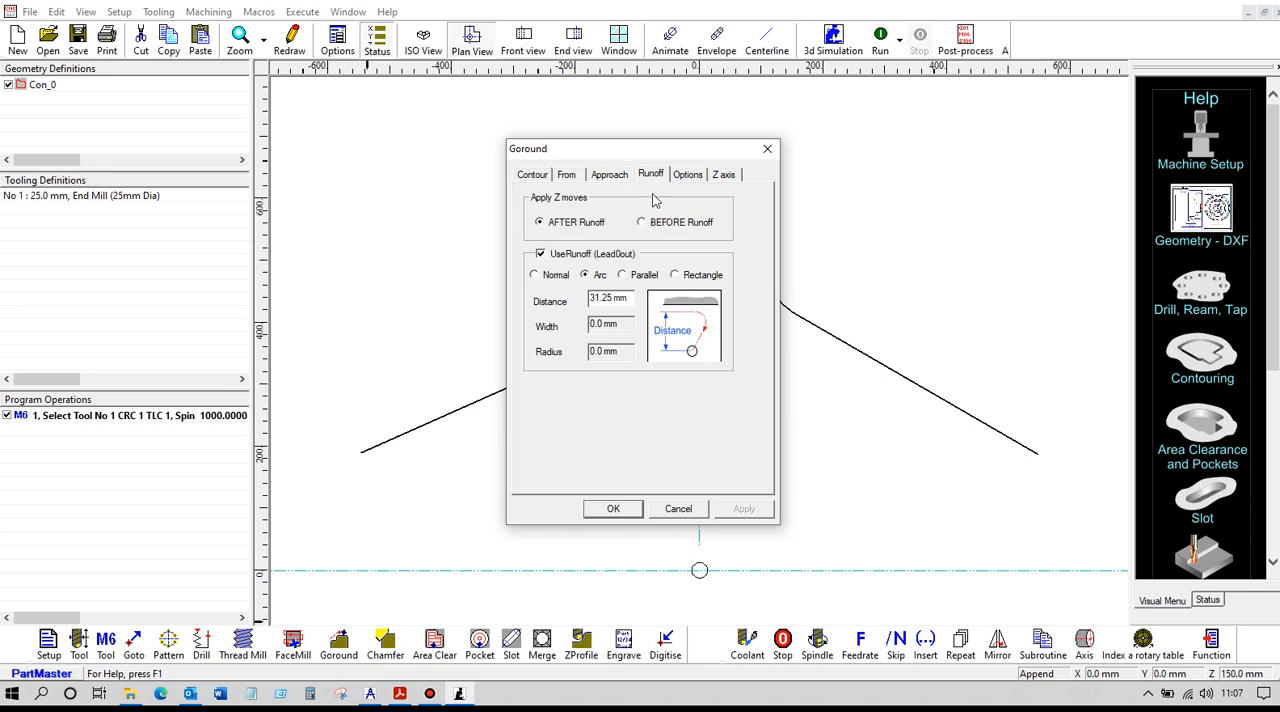
pyautogui.moveTo(628, 298); pyautogui.dragTo(578, 299)
pyautogui.write('30')
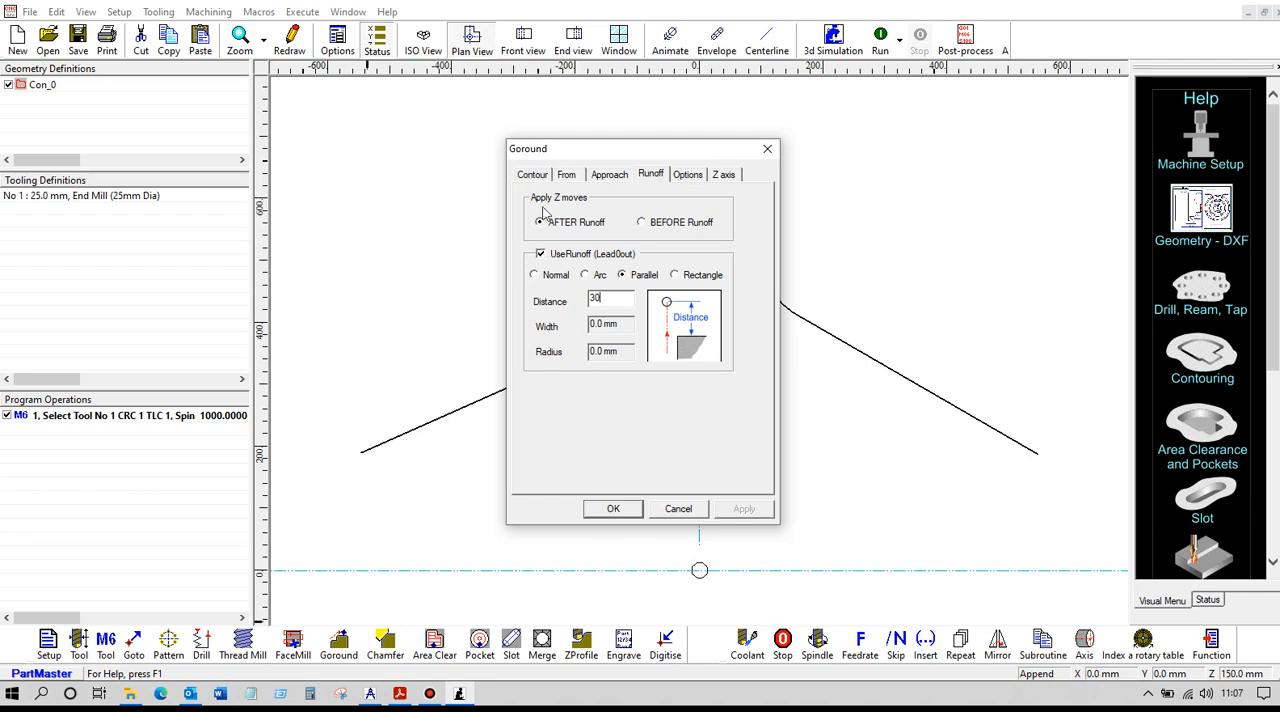
pyautogui.click(533, 176)
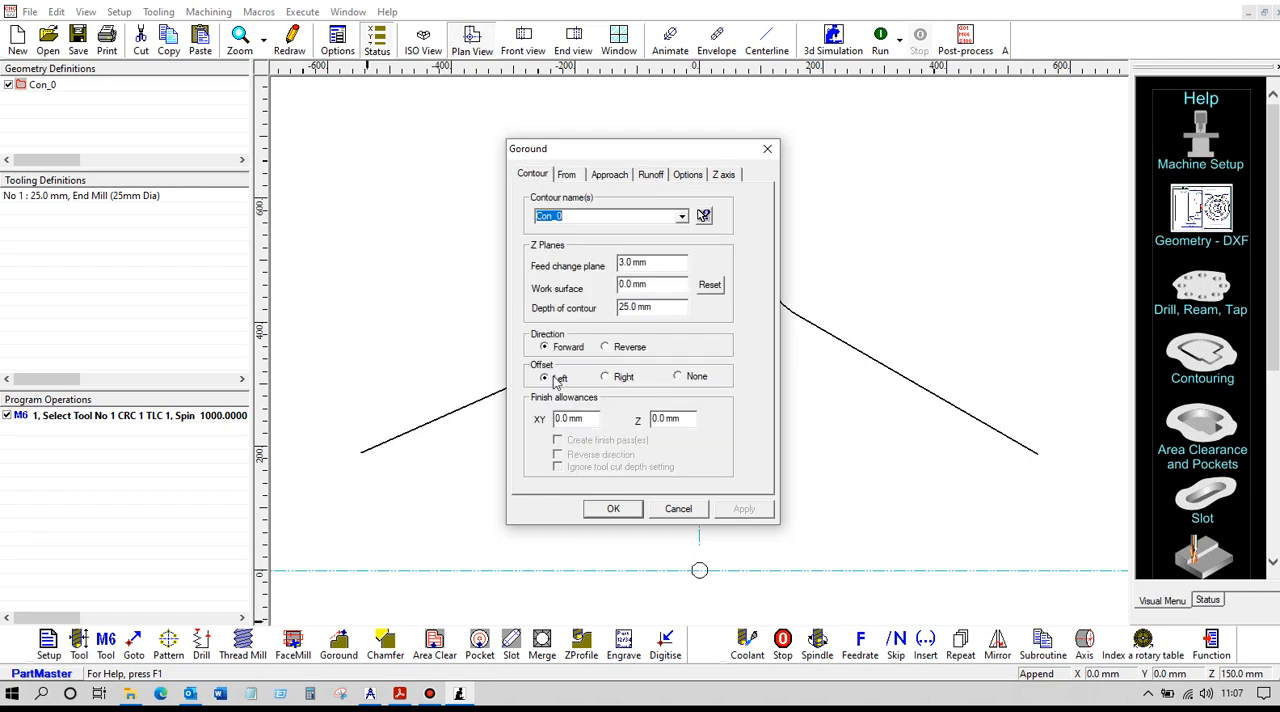
pyautogui.click(615, 509)
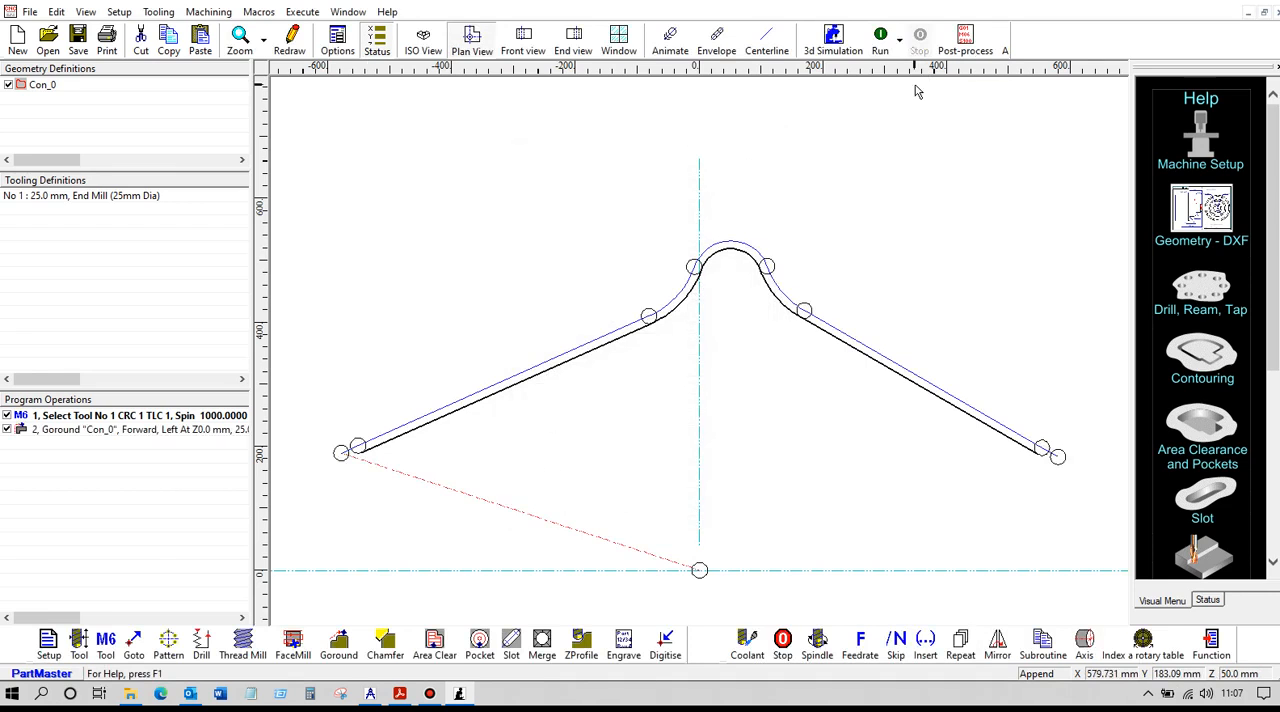
# Simulate the contour toolpath in isometric view, first with the tool outline and again as a centerline only.
pyautogui.click(424, 42)
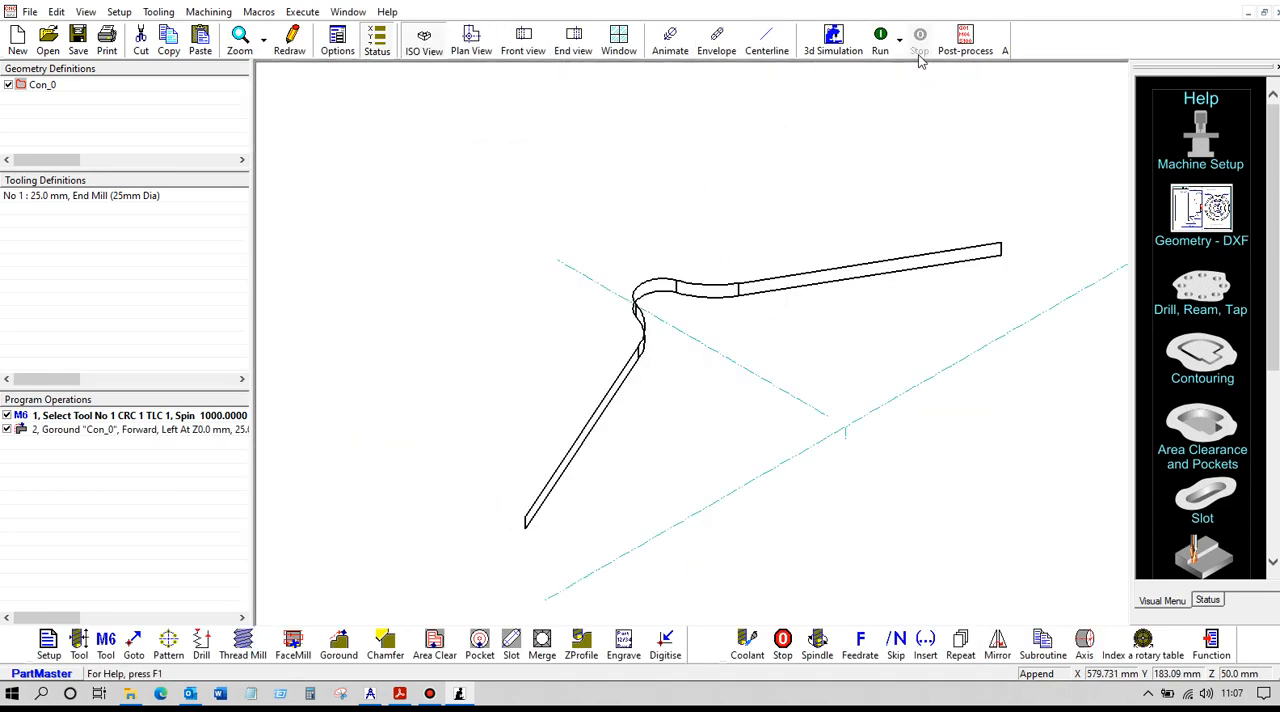
pyautogui.click(880, 38)
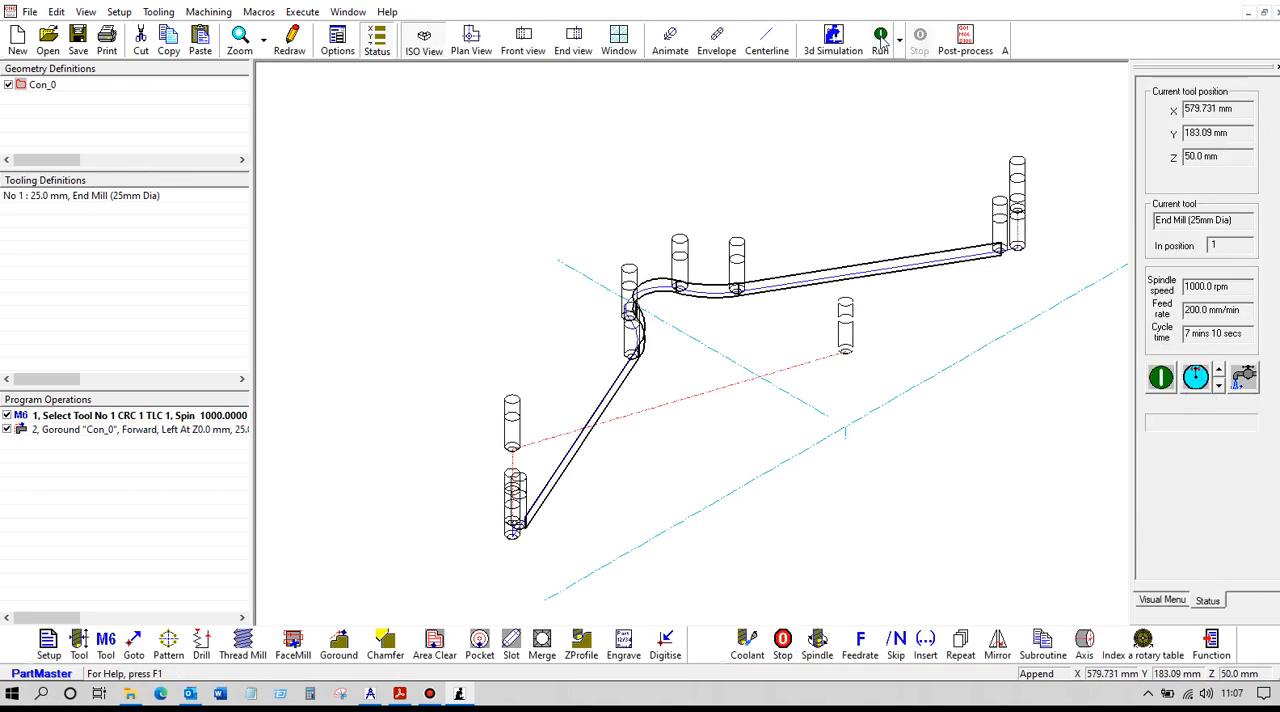
pyautogui.click(880, 38)
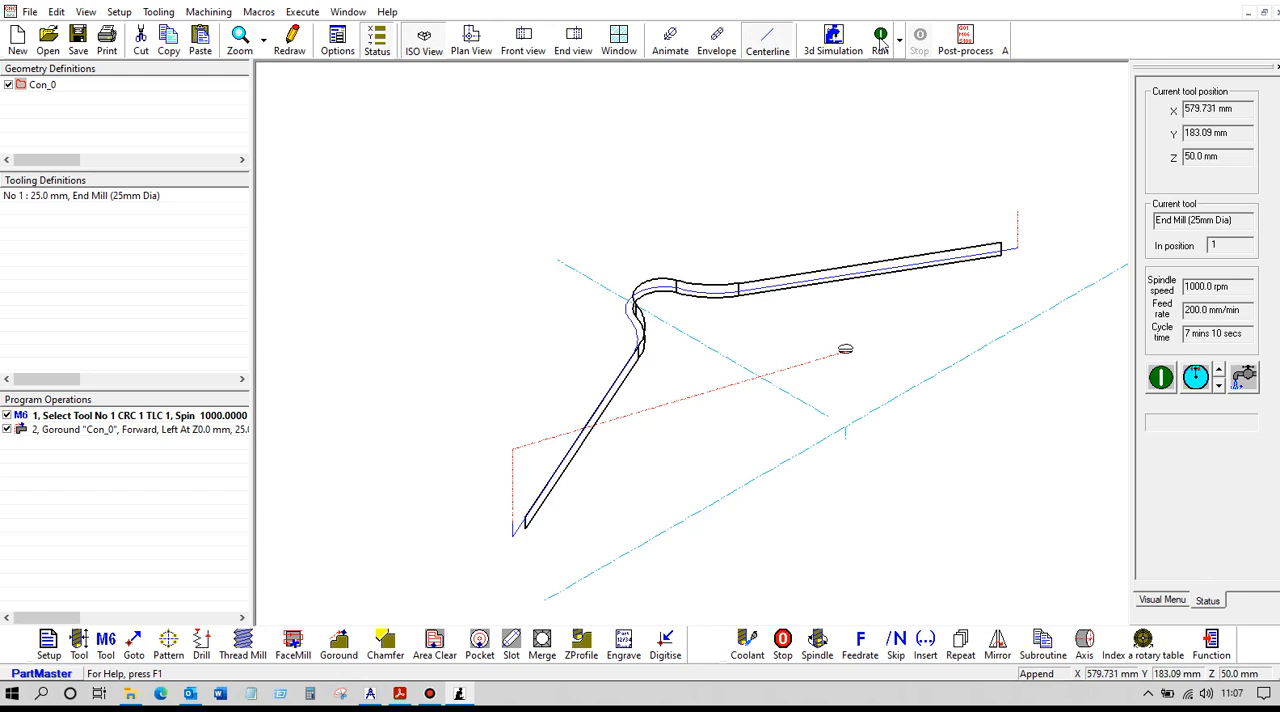
# Give the Goround operation a constant taper angle of 45 degrees and a cut depth of 1 mm, and rerun the simulation.
pyautogui.click(167, 432)
pyautogui.doubleClick(166, 431)
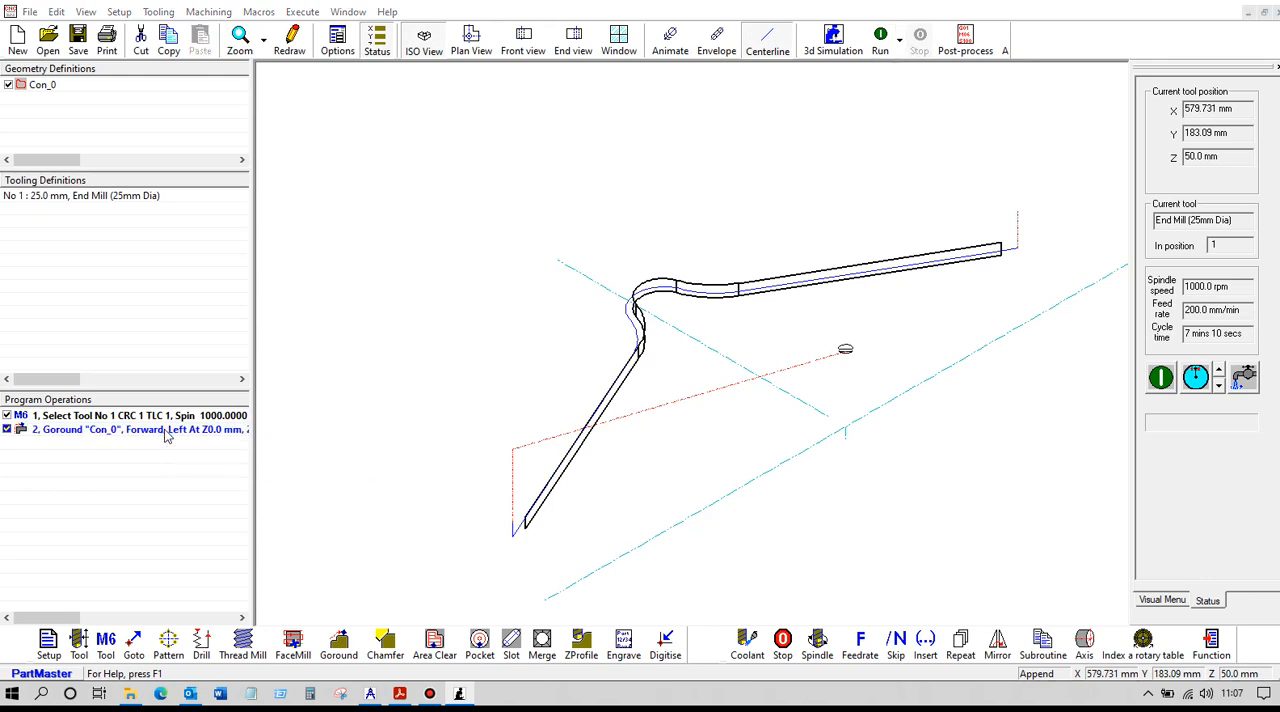
pyautogui.click(724, 175)
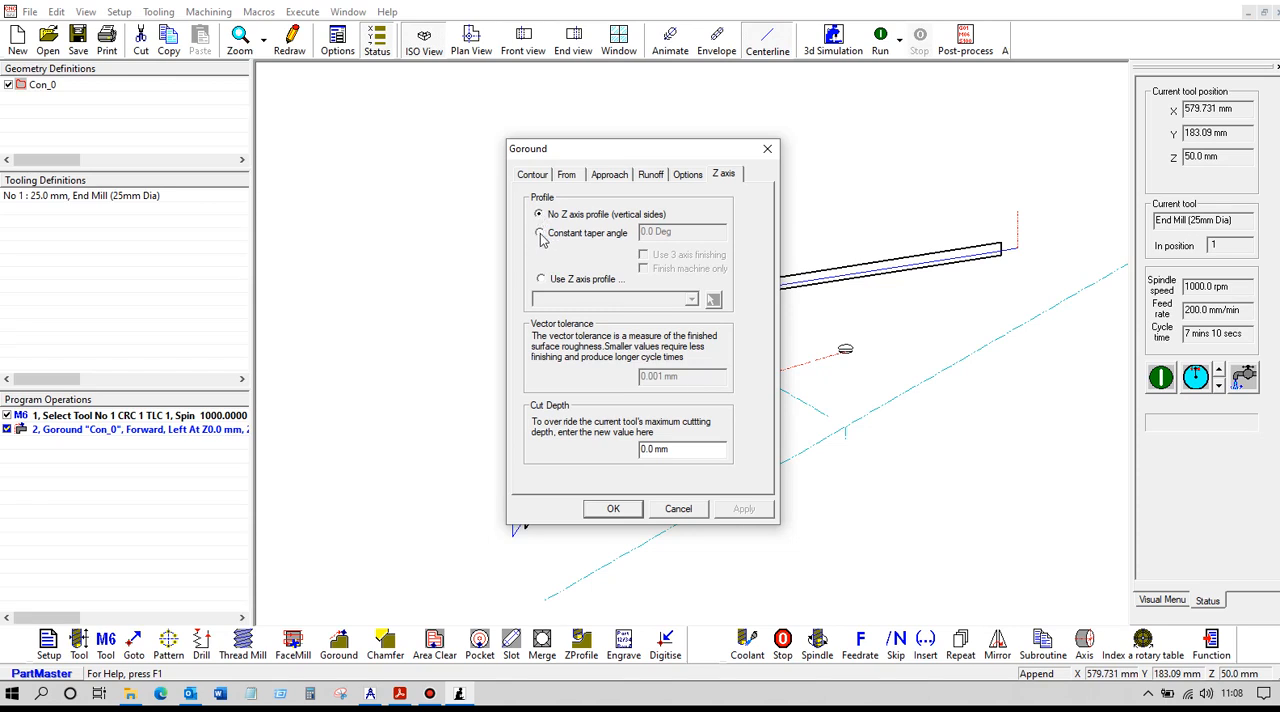
pyautogui.click(540, 234)
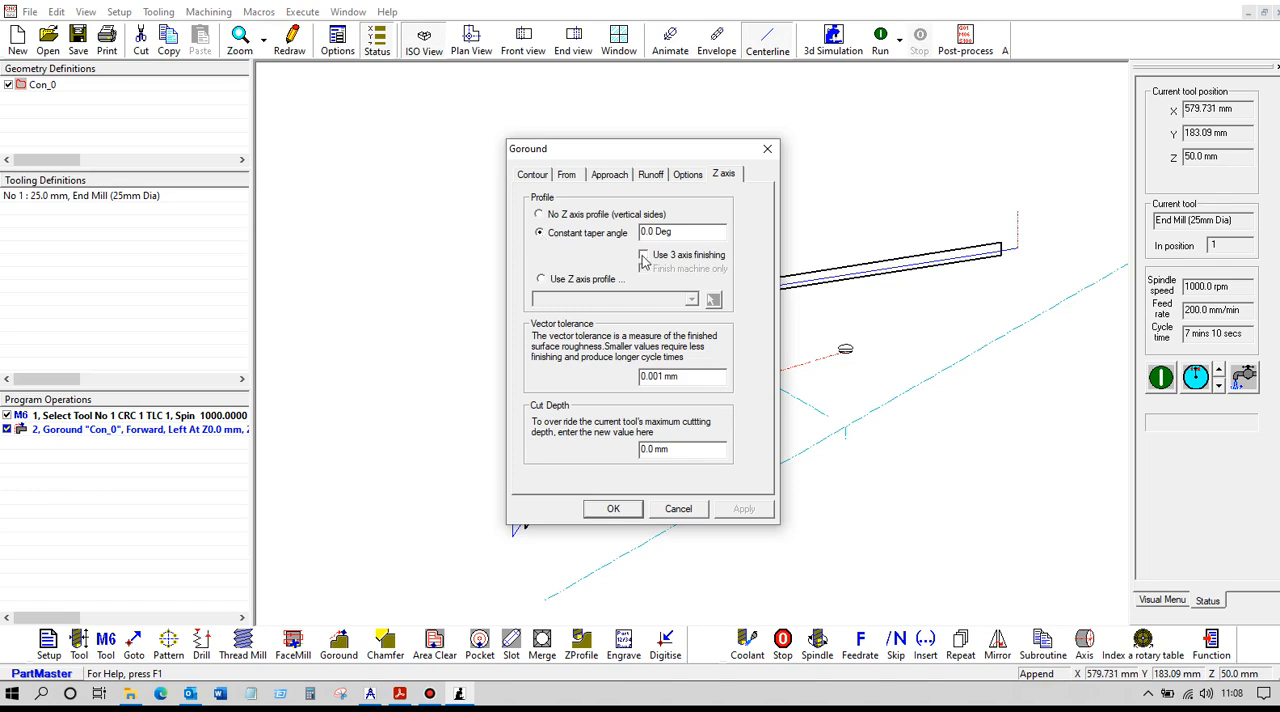
pyautogui.moveTo(696, 232); pyautogui.dragTo(619, 238)
pyautogui.write('45')
pyautogui.moveTo(674, 452); pyautogui.dragTo(632, 450)
pyautogui.write('1')
pyautogui.click(613, 509)
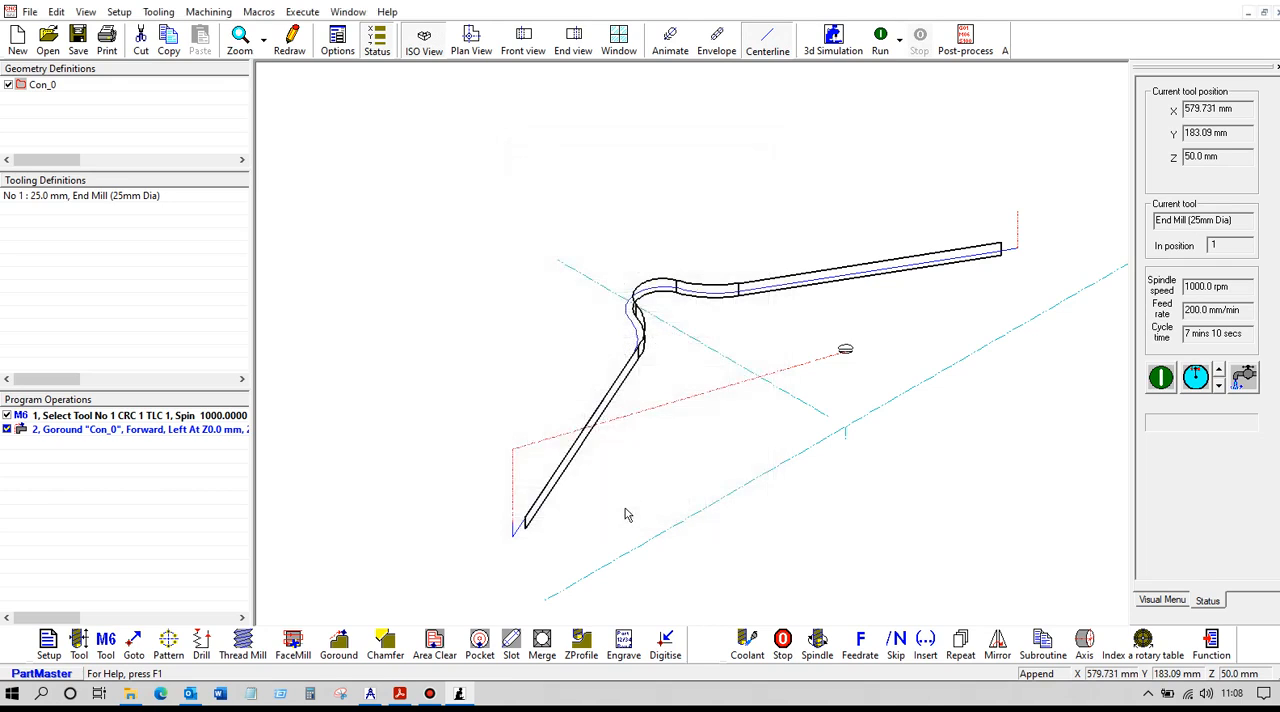
pyautogui.click(881, 40)
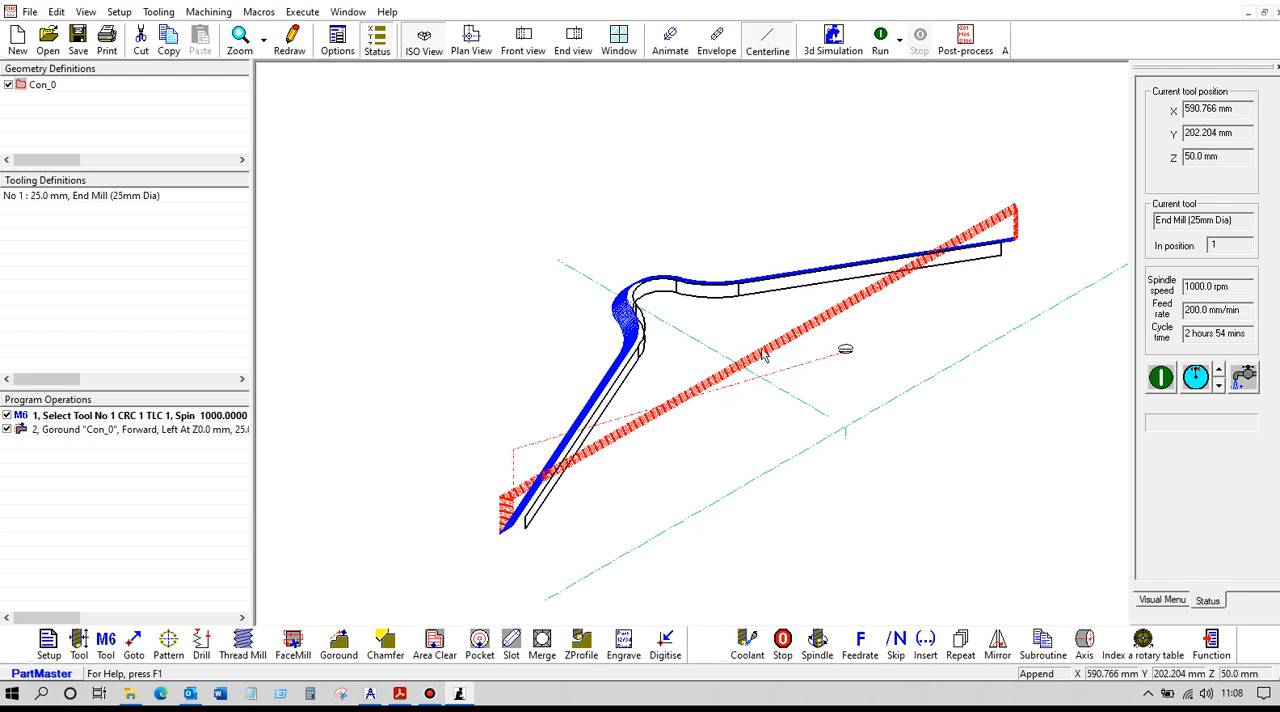
# Make the Goround operation reverse direction on alternate cutting passes of the open contour, and rerun the simulation.
pyautogui.click(67, 432)
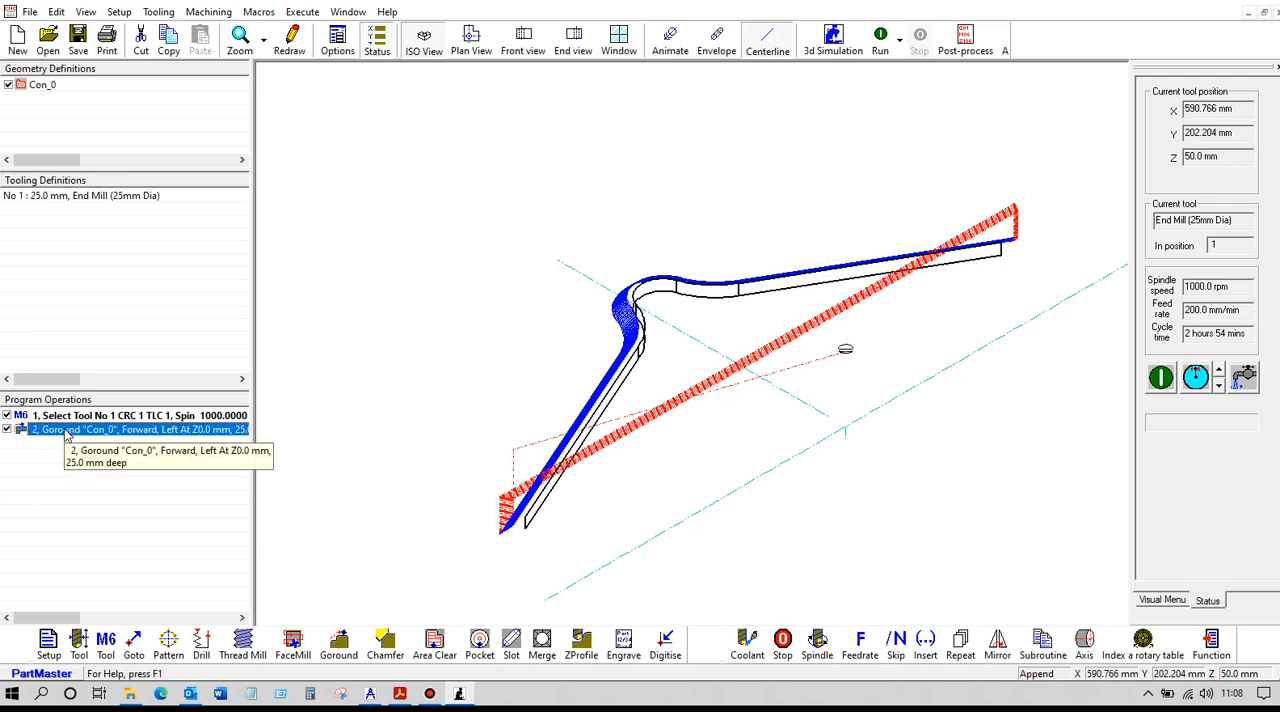
pyautogui.doubleClick(67, 432)
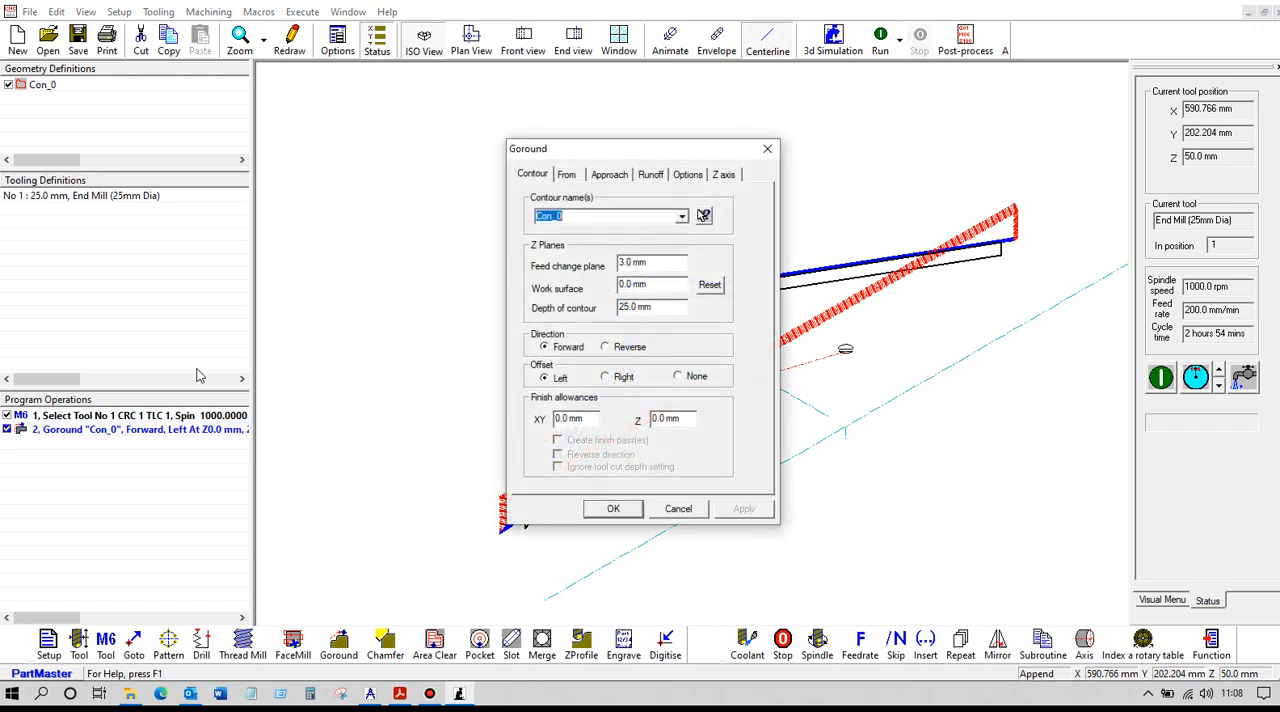
pyautogui.click(686, 176)
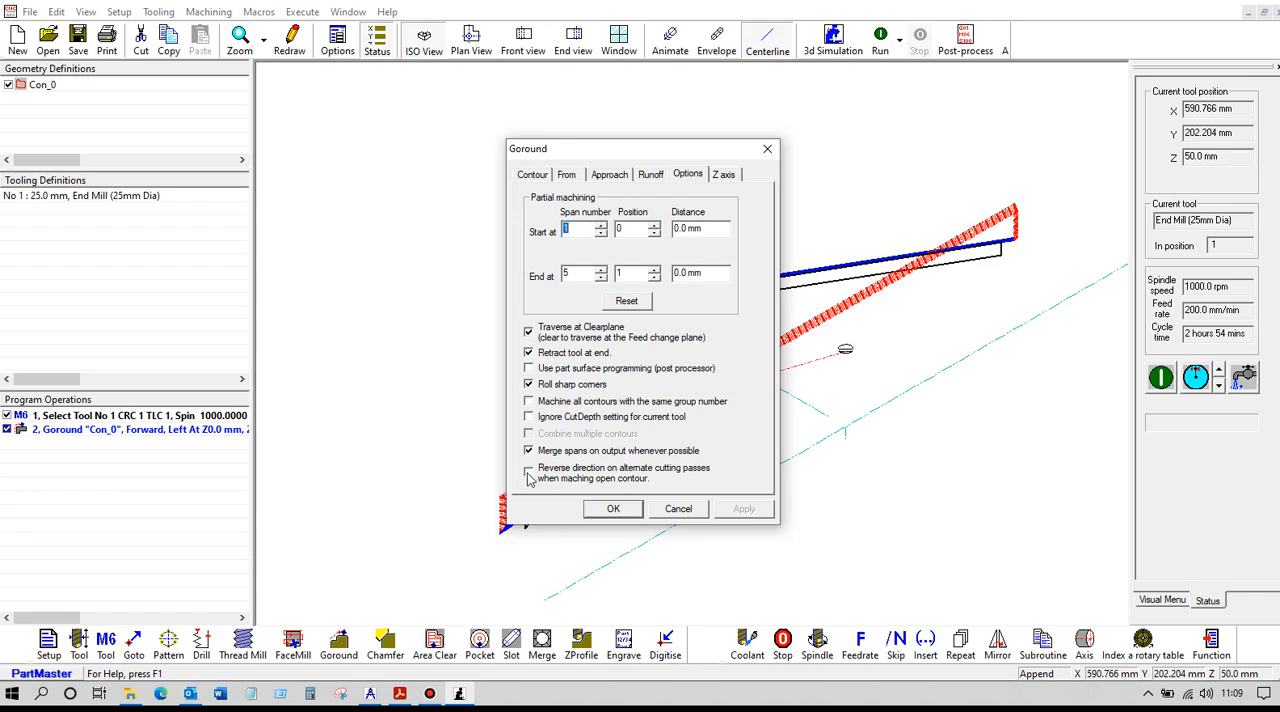
pyautogui.click(613, 510)
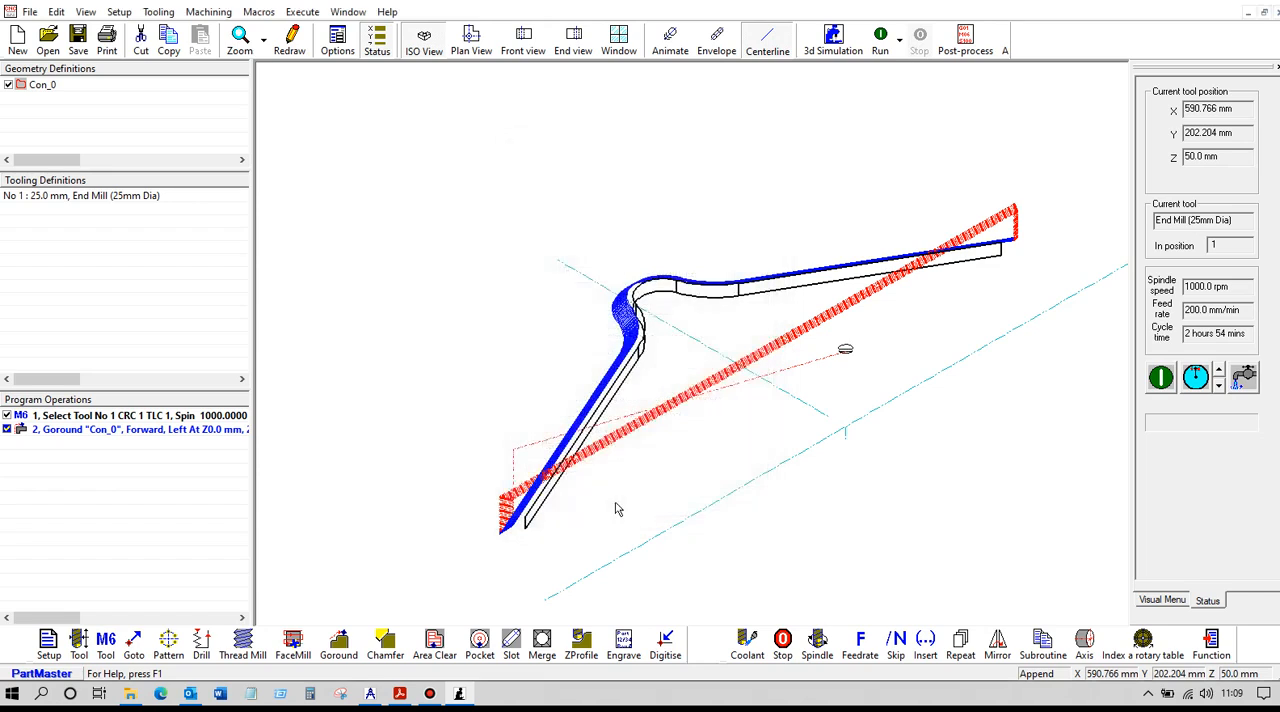
pyautogui.click(881, 47)
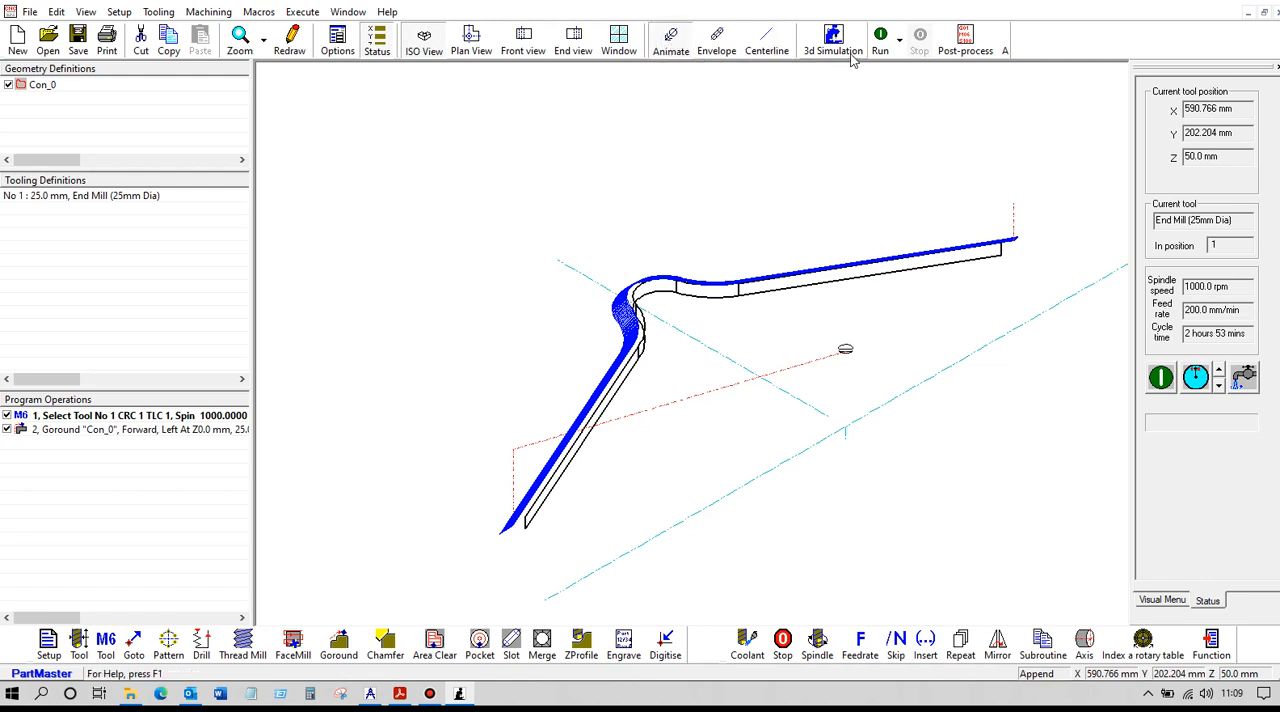
# Run the animated tool simulation, stop it partway, and simulate the centerline toolpath in plan view.
pyautogui.click(880, 42)
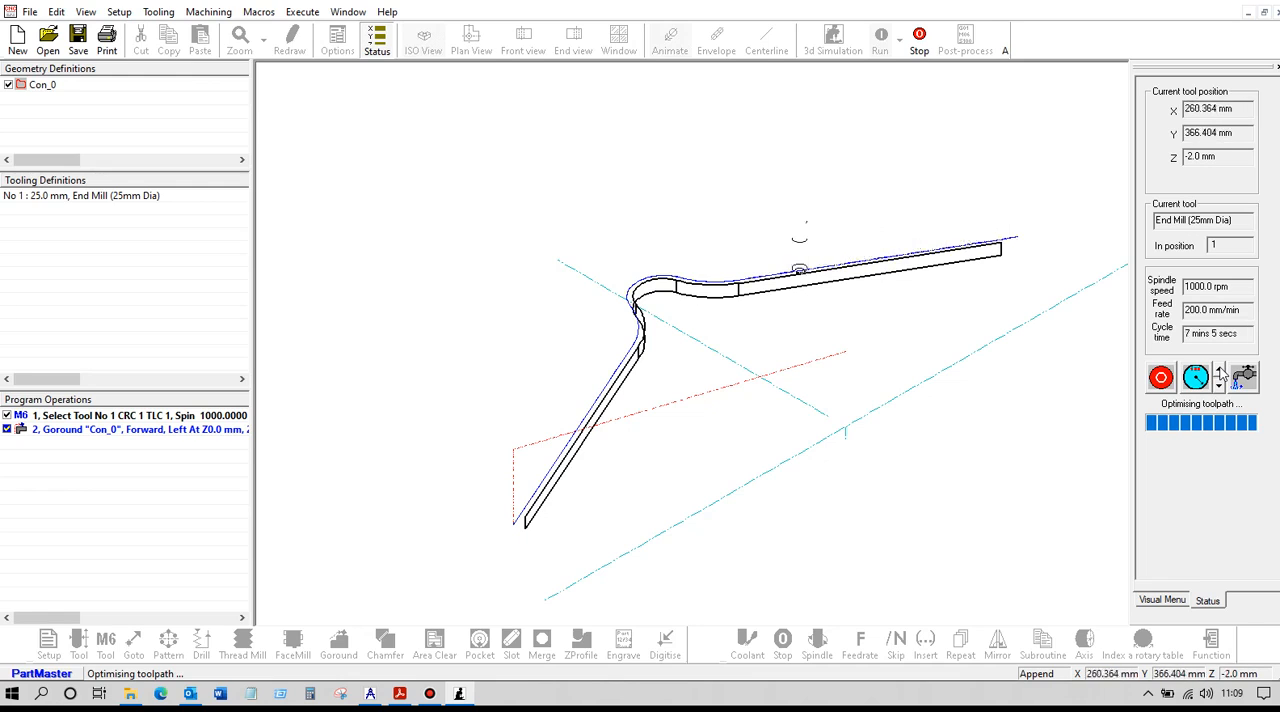
pyautogui.click(919, 42)
pyautogui.click(475, 45)
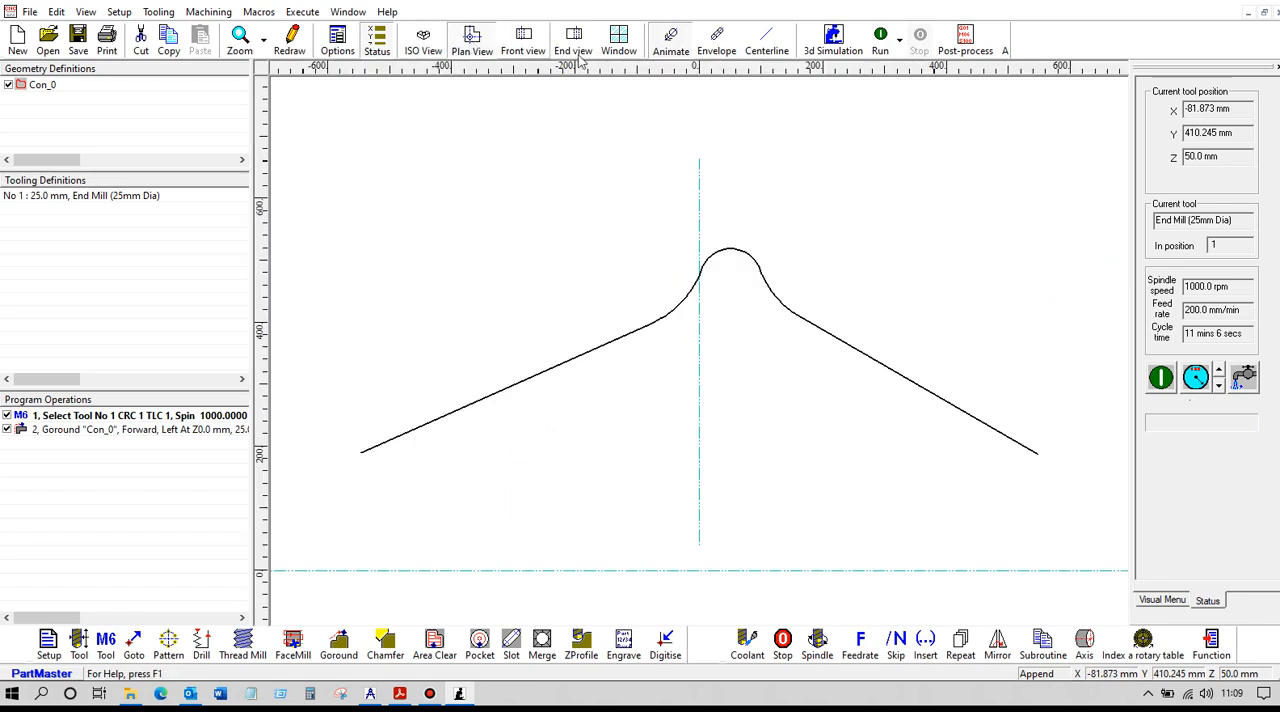
pyautogui.click(880, 40)
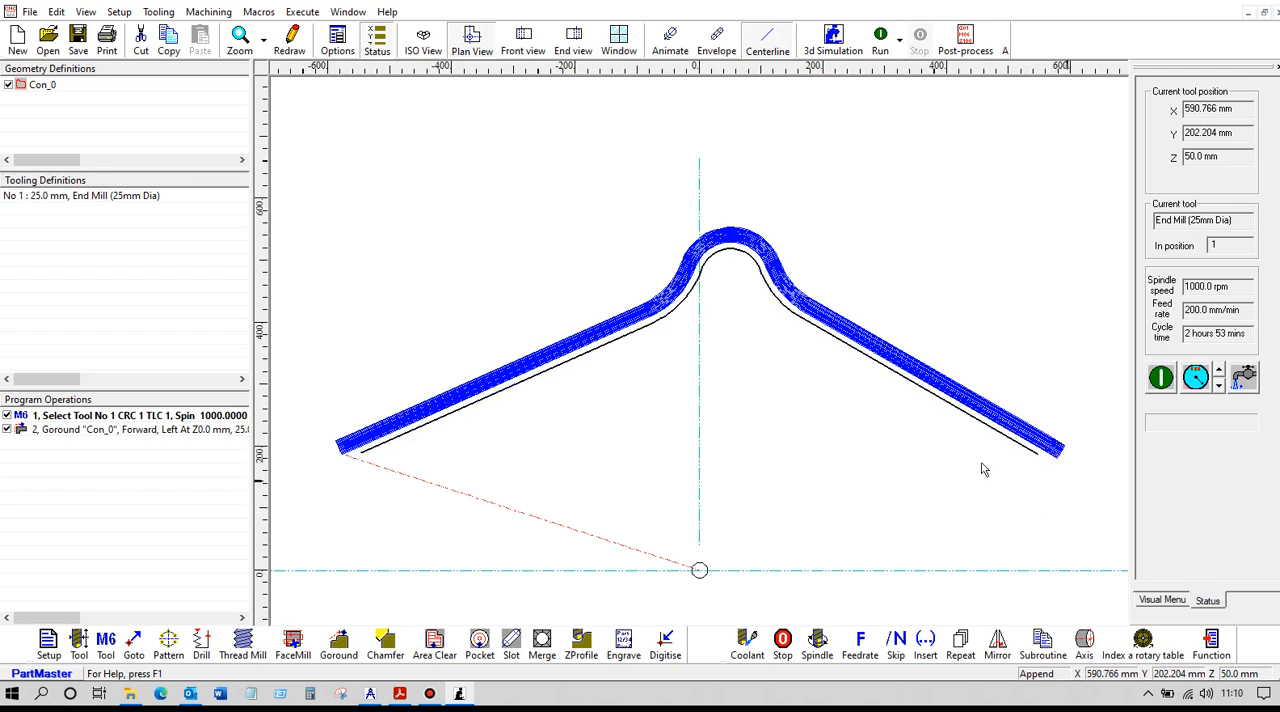
# Simulate the tapered centerline toolpath from the end view and again from the isometric view.
pyautogui.click(582, 48)
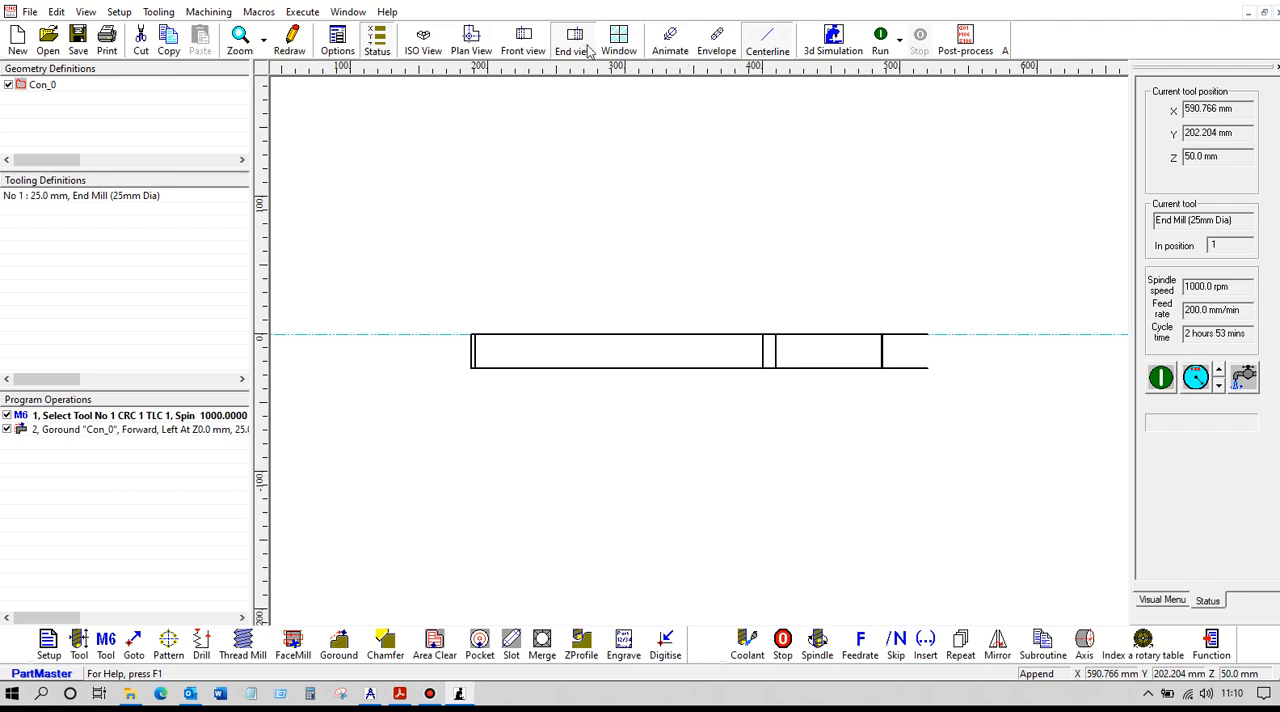
pyautogui.click(881, 44)
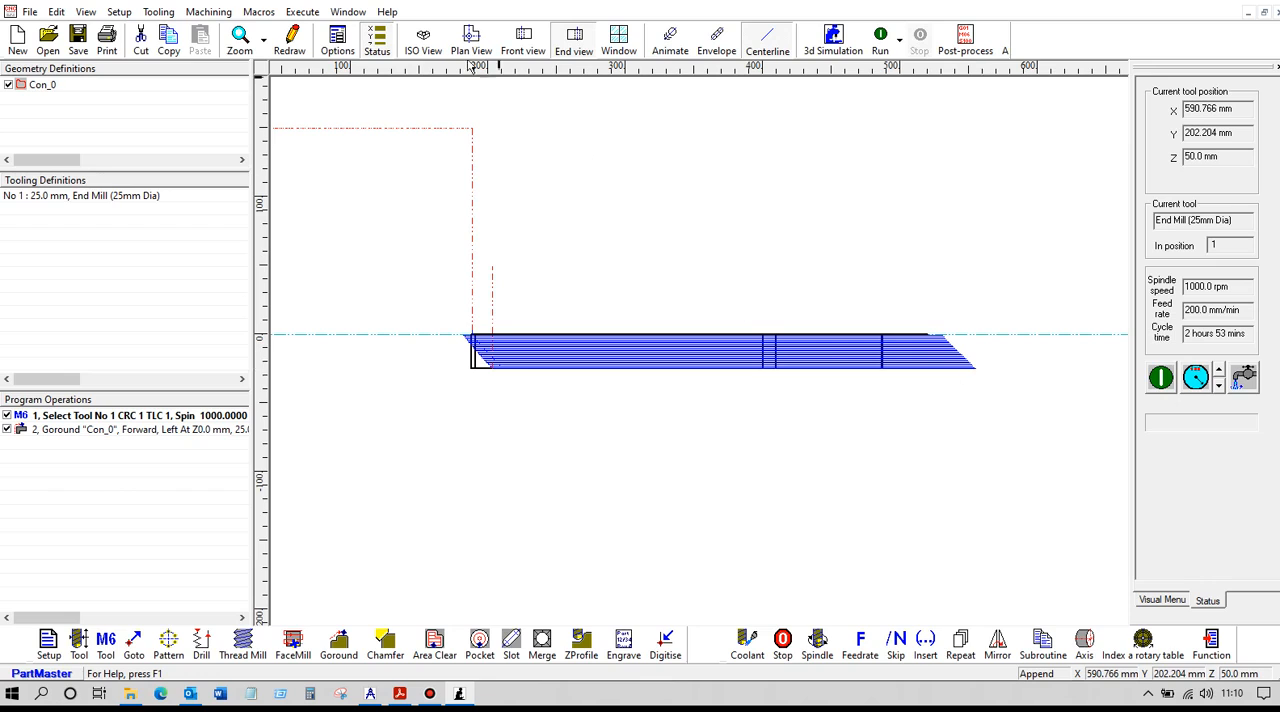
pyautogui.click(425, 44)
pyautogui.click(881, 44)
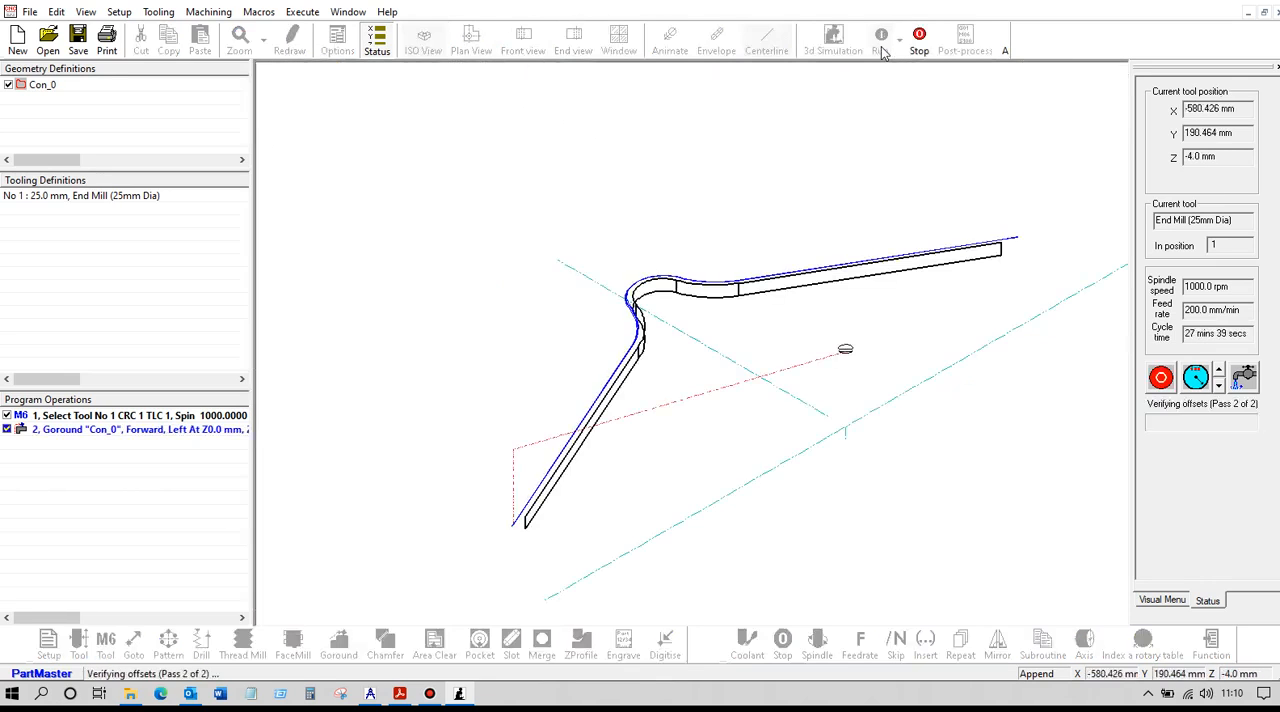